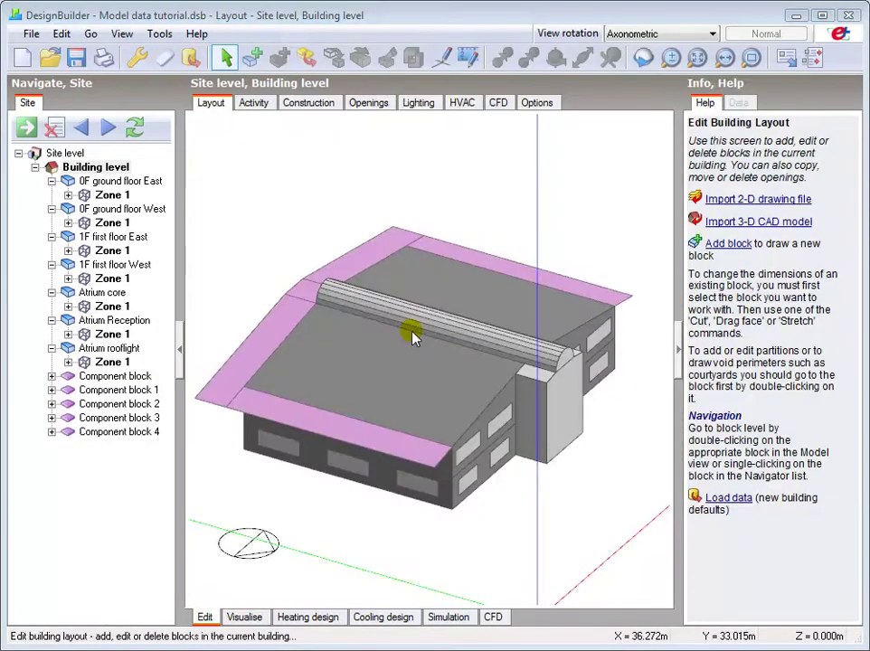
Show the building's activity data with Ventilation Setpoint Temperatures expanded, revealing 22.0 °C natural ventilation cooling.
left_click(253, 104)
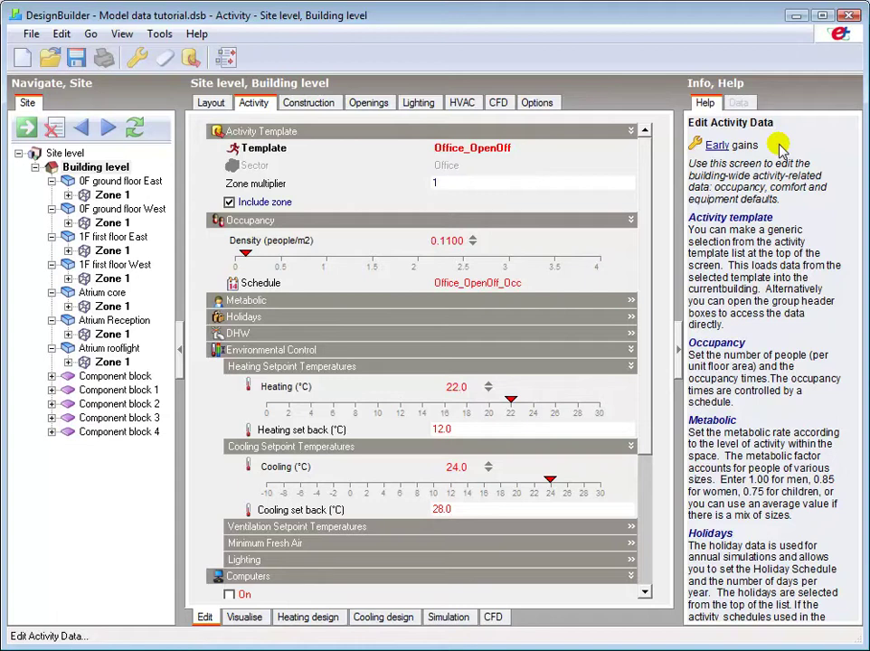
left_click(271, 150)
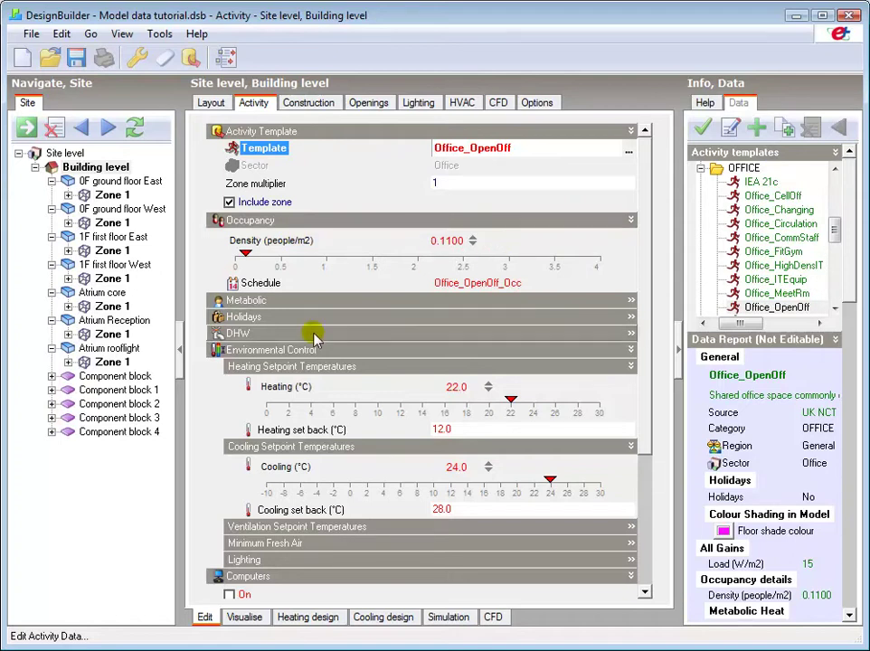
left_click(277, 525)
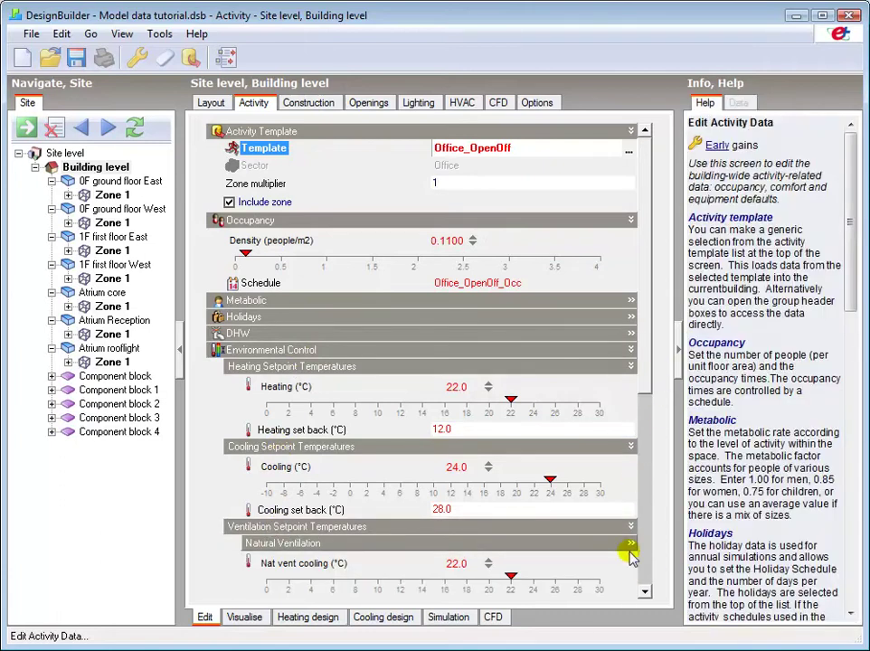
left_click(645, 577)
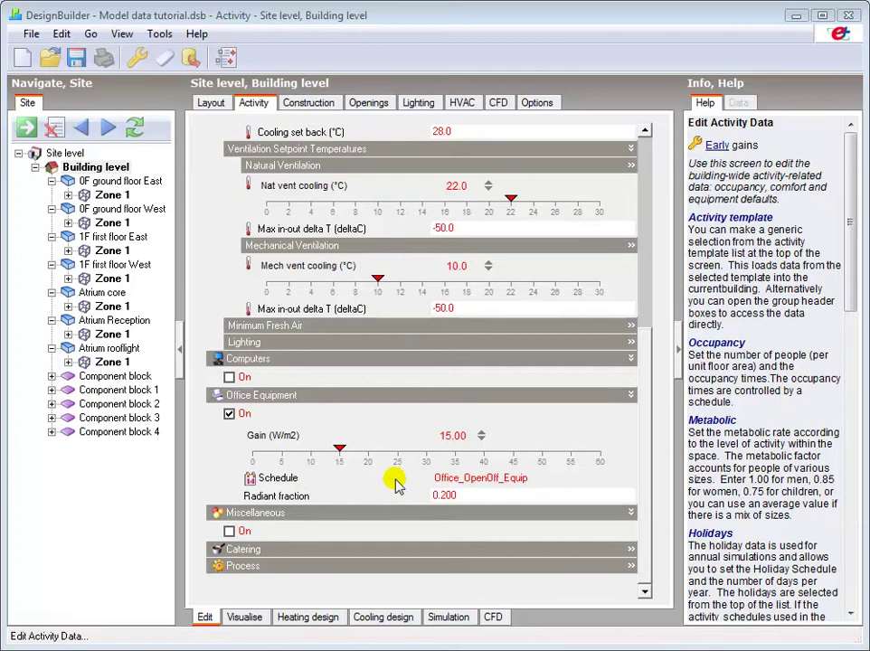
scroll(638, 151, "up", 8)
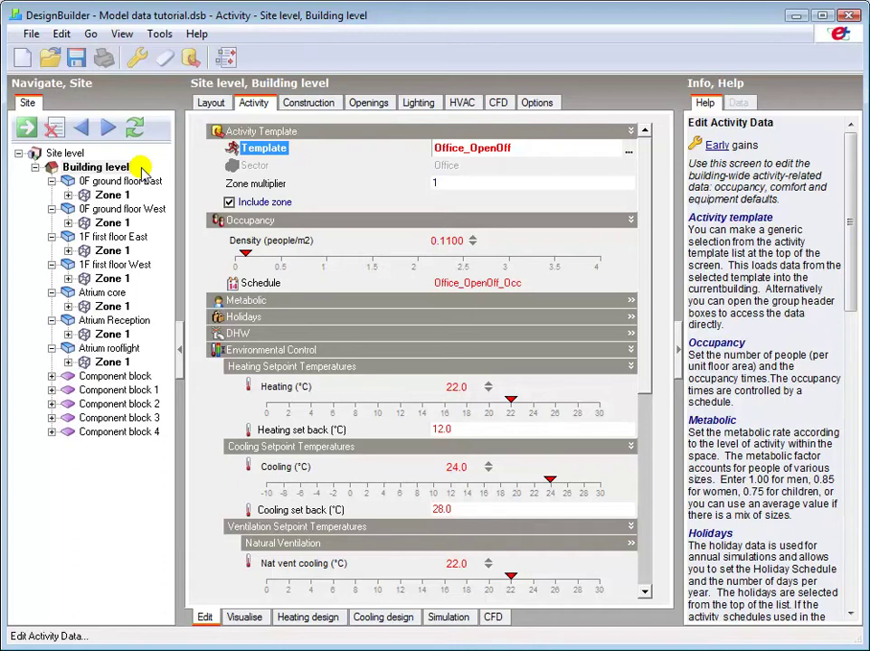
Apply the Office_Reception activity template to Atrium Reception, giving 20.0 °C heating and 23.0 °C cooling.
left_click(95, 323)
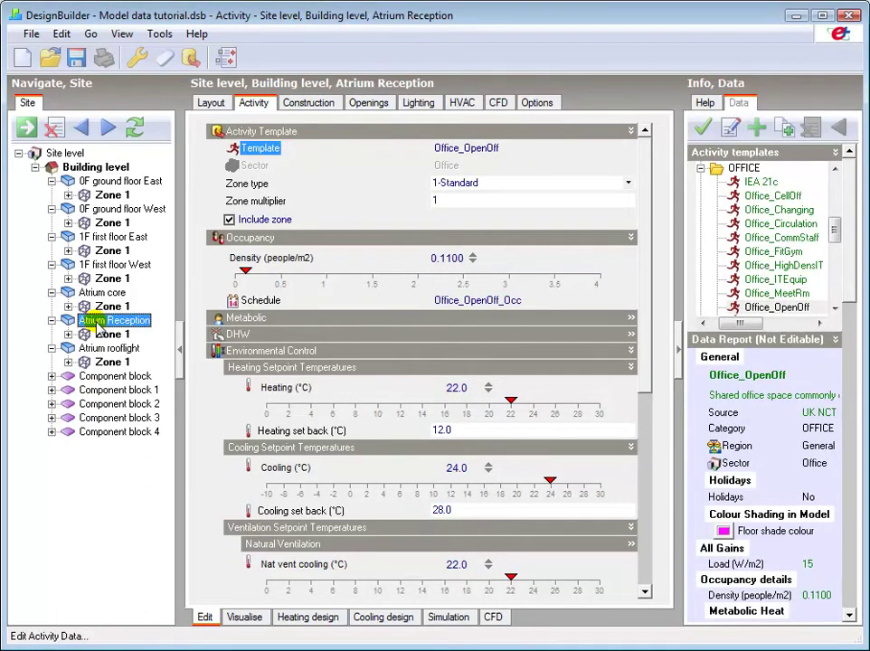
left_click(835, 289)
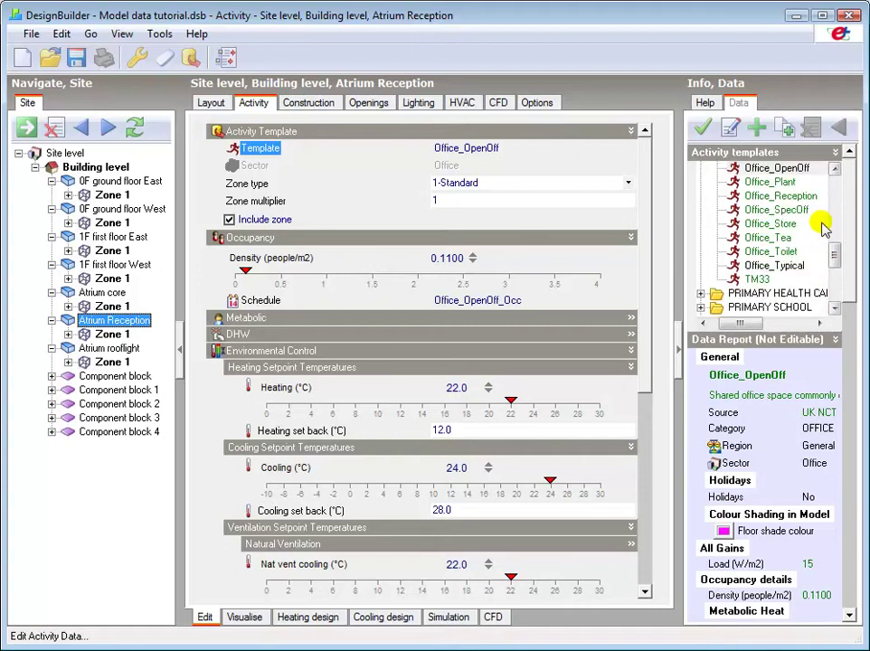
left_click(767, 197)
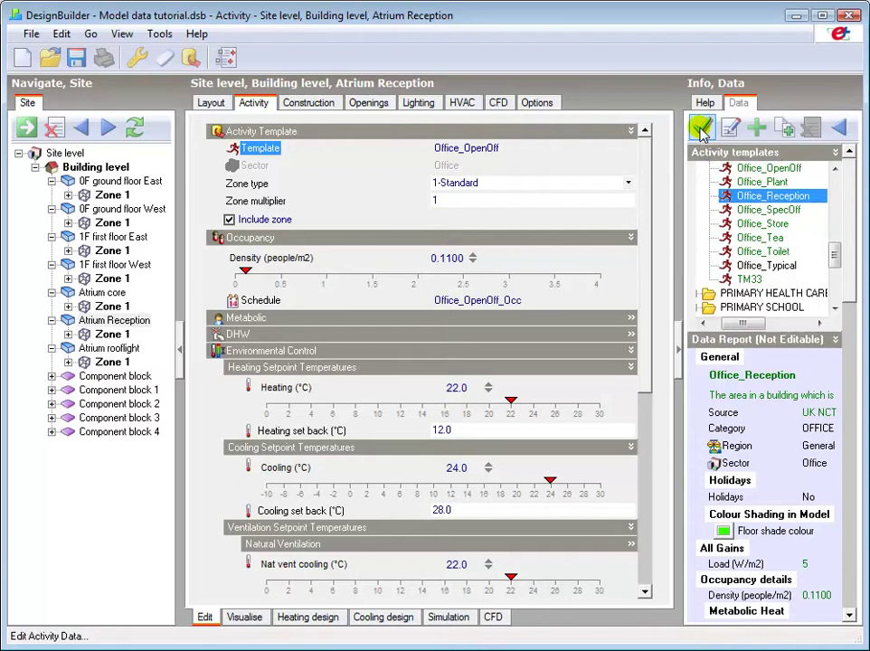
left_click(492, 148)
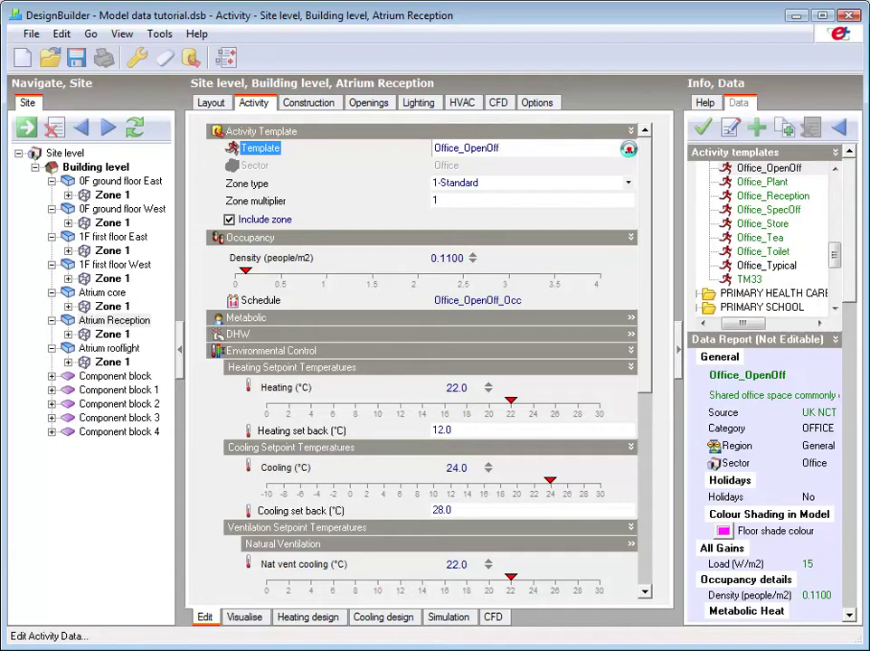
left_click(626, 151)
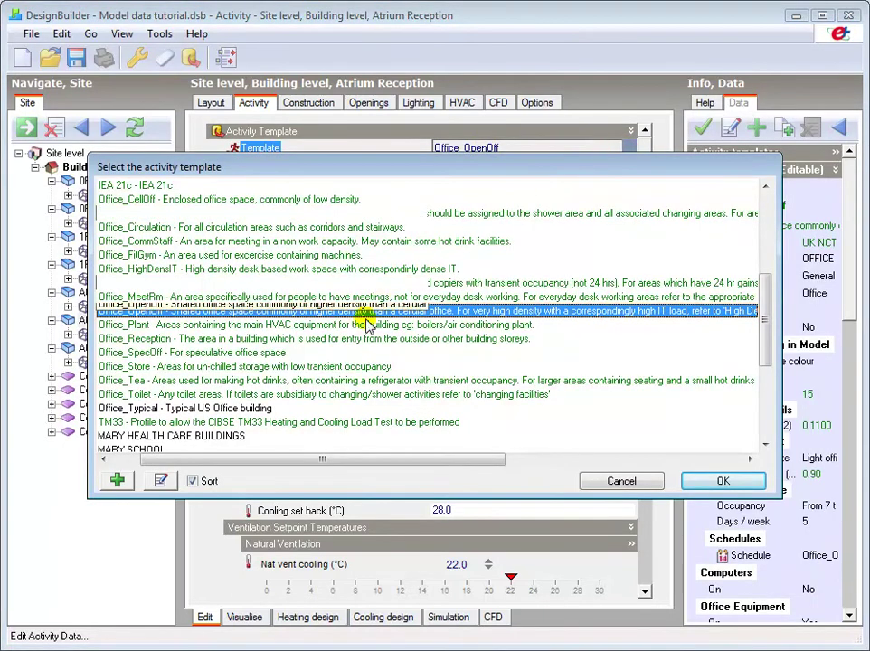
double_click(184, 339)
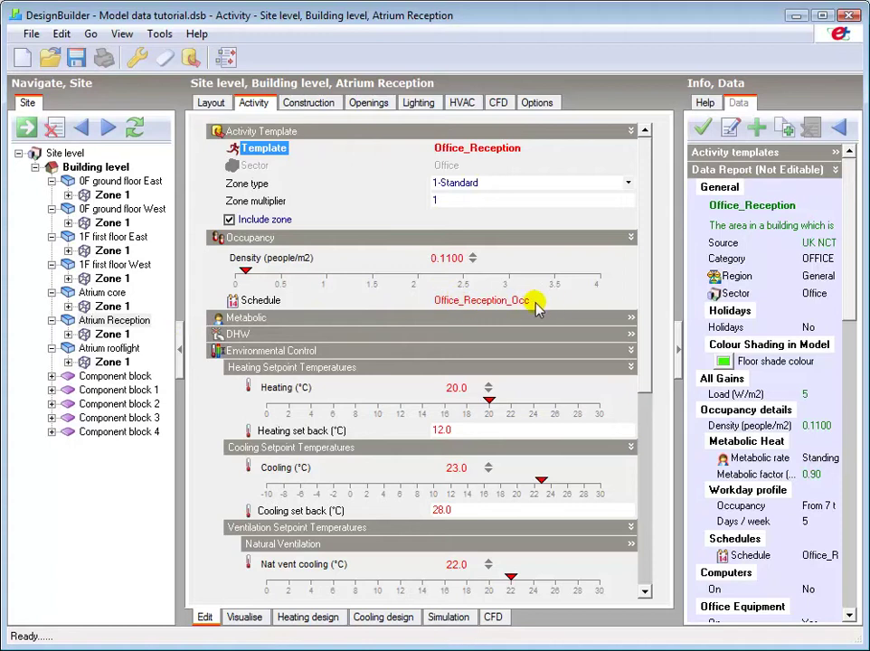
Display Atrium Reception's construction data: Part L2 2006 medium weight template, 0.500 ac/h infiltration.
left_click(308, 105)
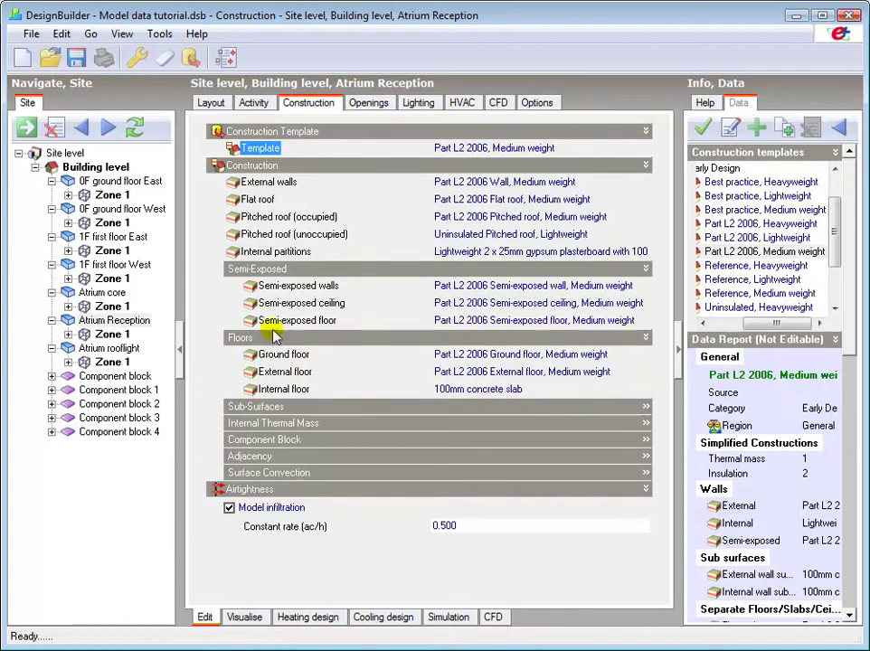
Set the external walls of 1F first floor East to rendered wall.
left_click(133, 240)
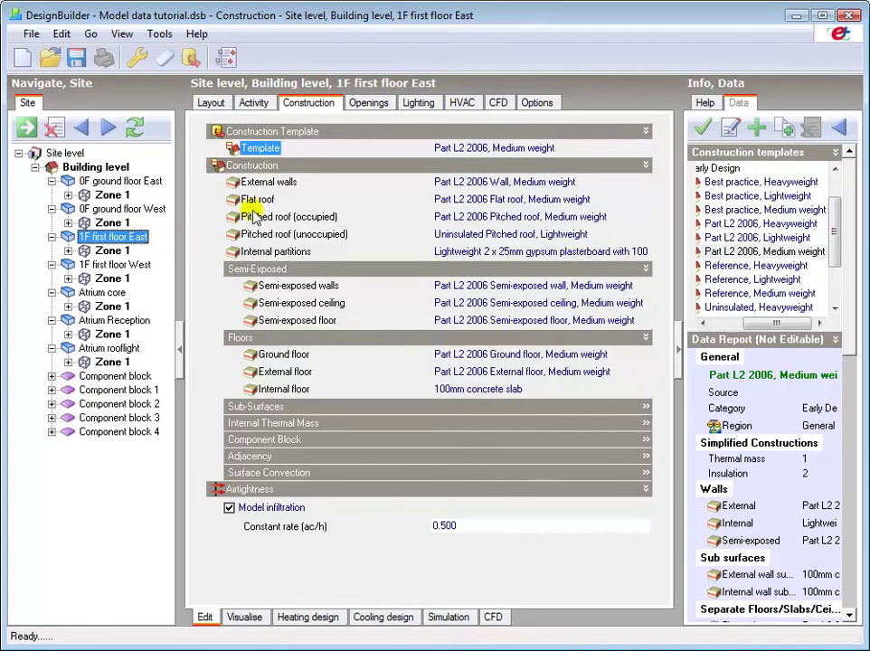
left_click(267, 181)
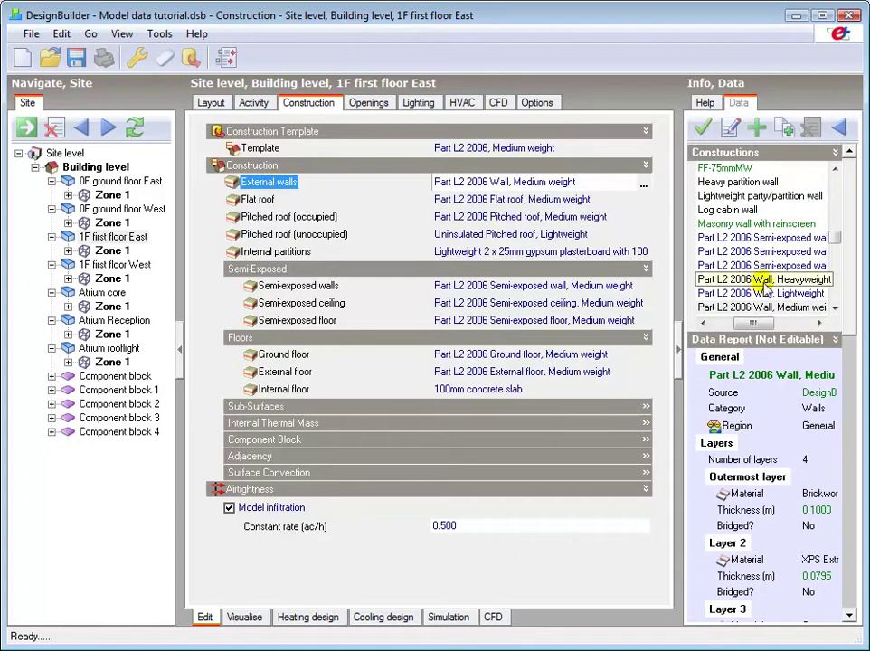
left_click_drag(833, 230, 833, 264)
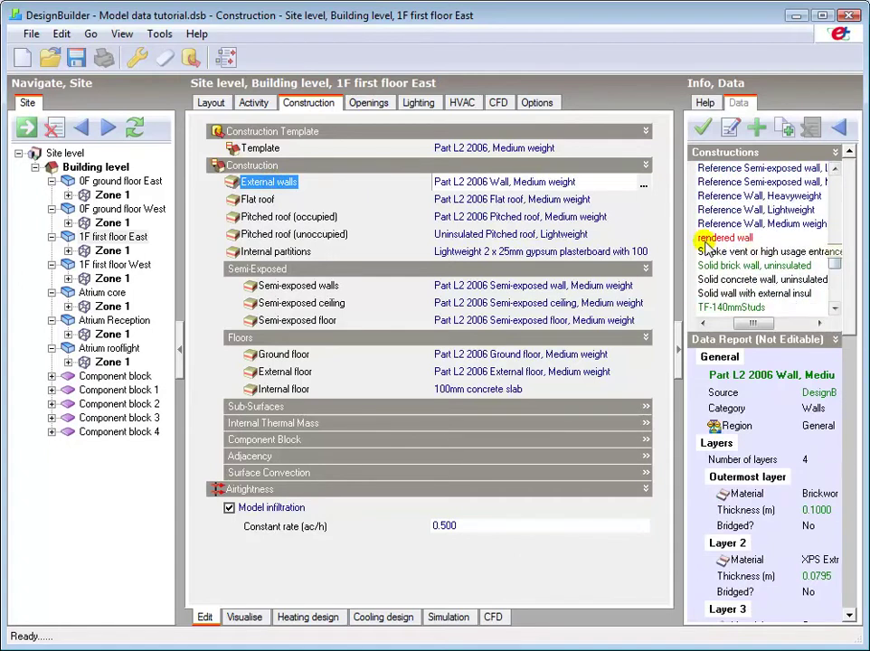
double_click(709, 238)
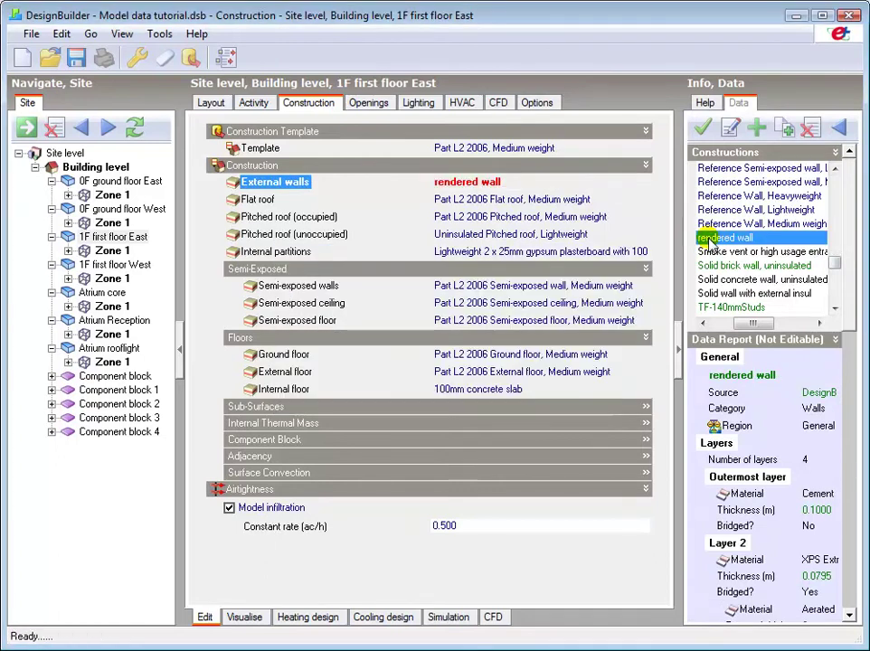
Set the external walls of 1F first floor West to rendered wall.
left_click(131, 267)
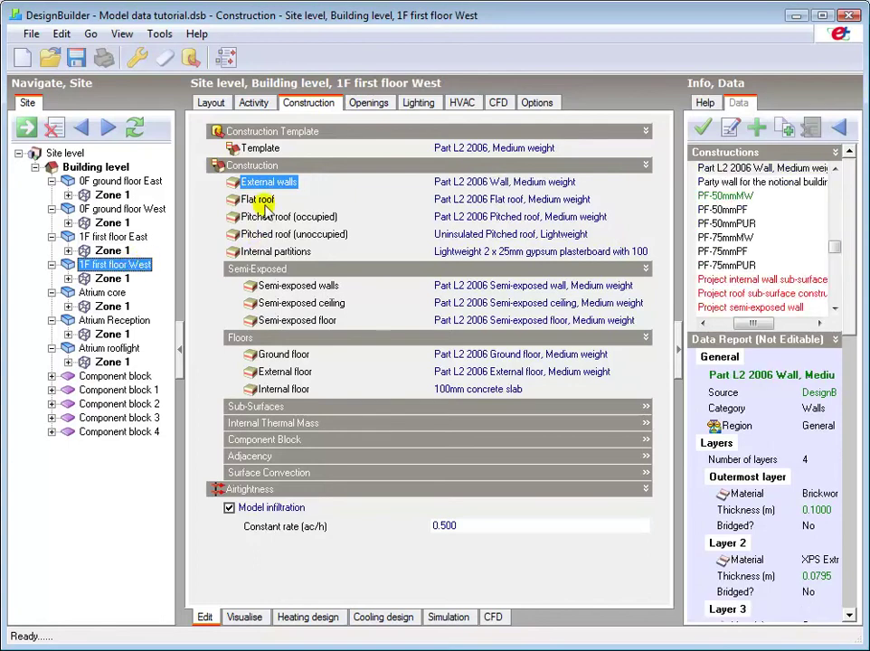
left_click_drag(835, 243, 836, 269)
left_click(724, 195)
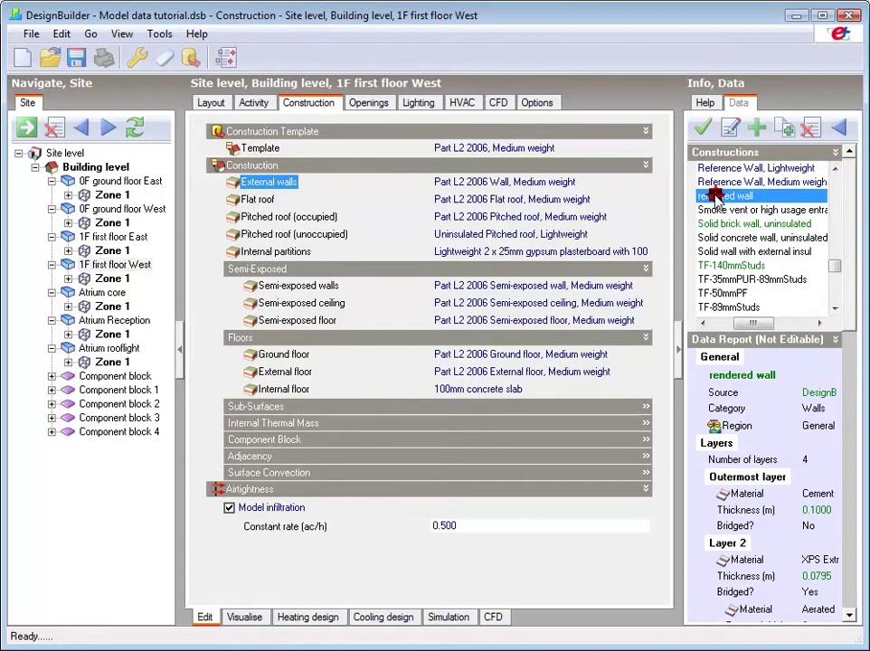
left_click(702, 129)
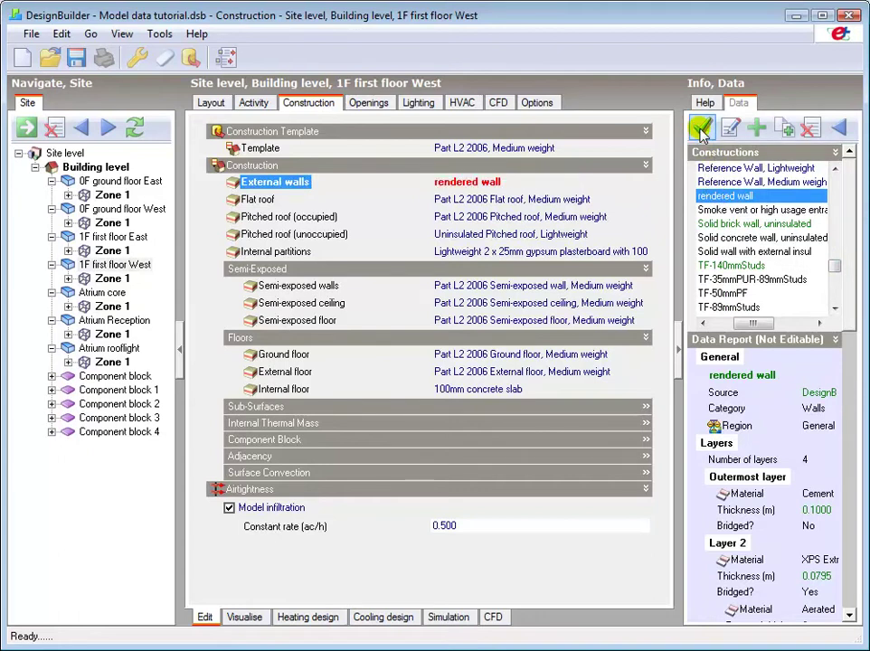
Draw a rectangular sub-surface along the base of a ground floor East zone wall.
left_click(215, 105)
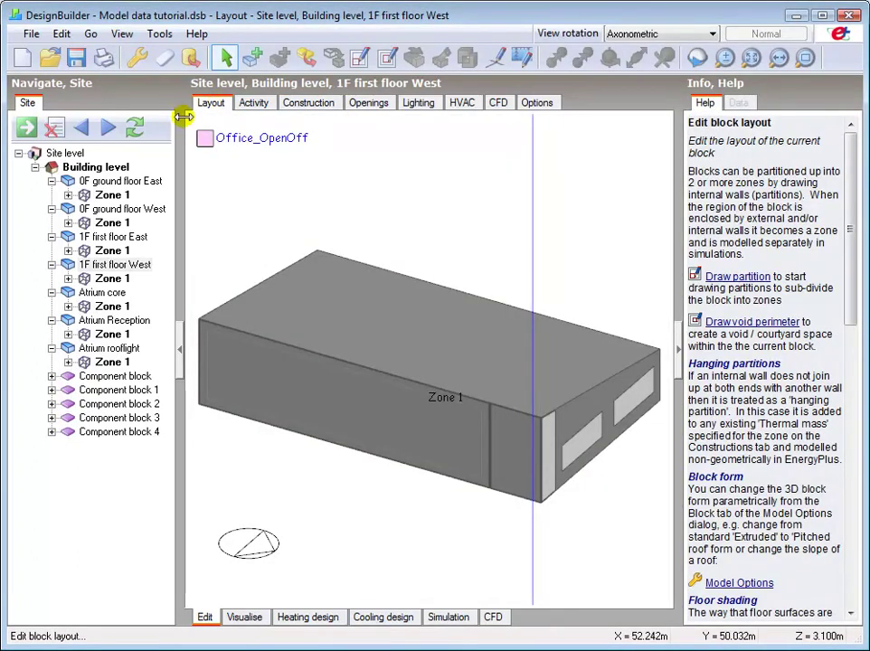
left_click(110, 169)
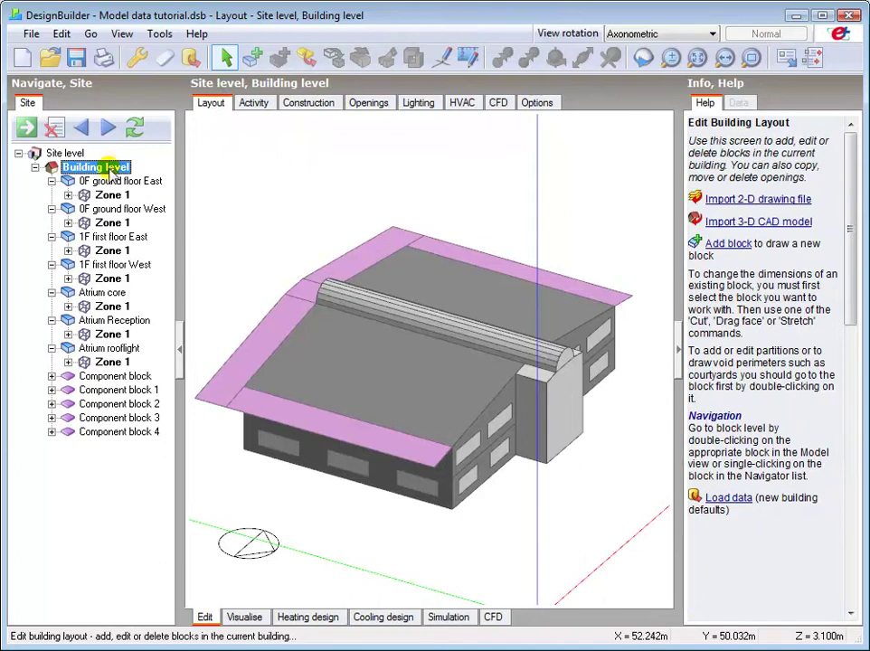
left_click(469, 485)
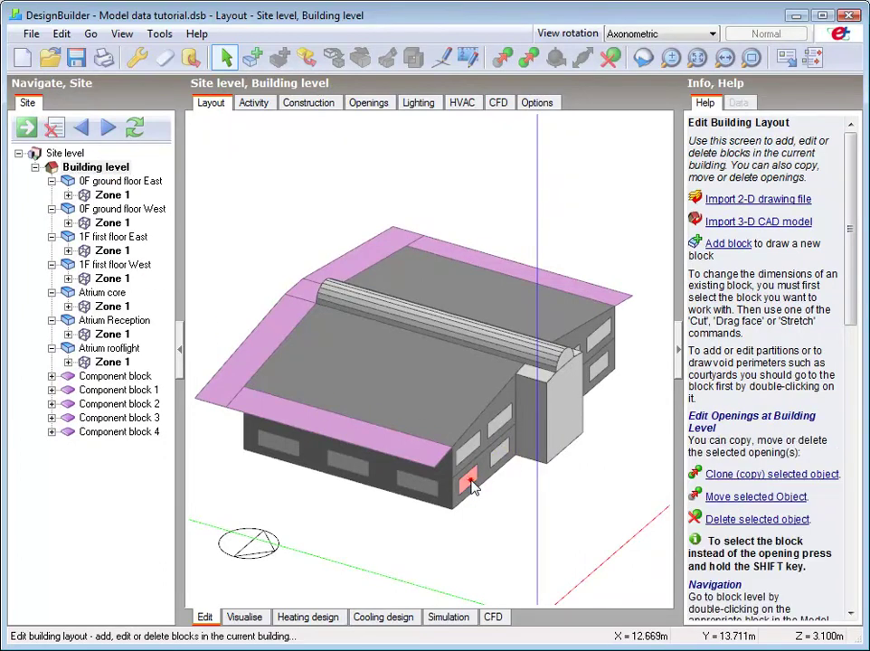
double_click(469, 485)
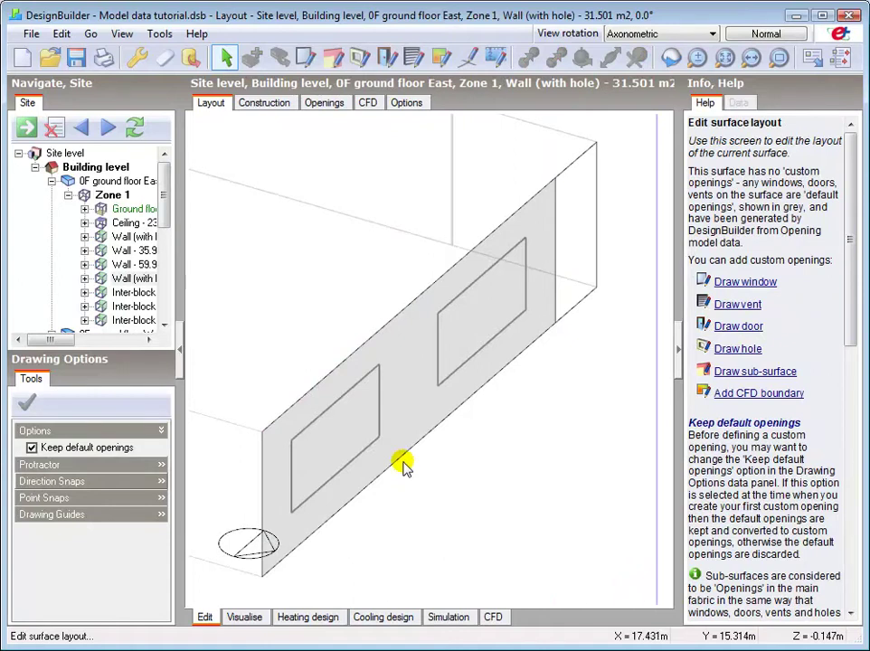
left_click(333, 58)
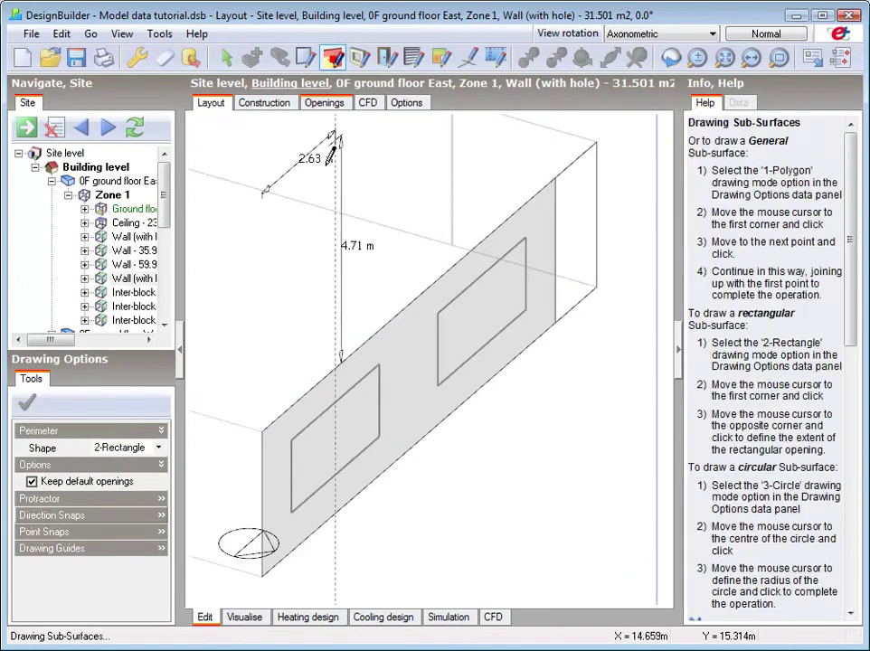
left_click(294, 499)
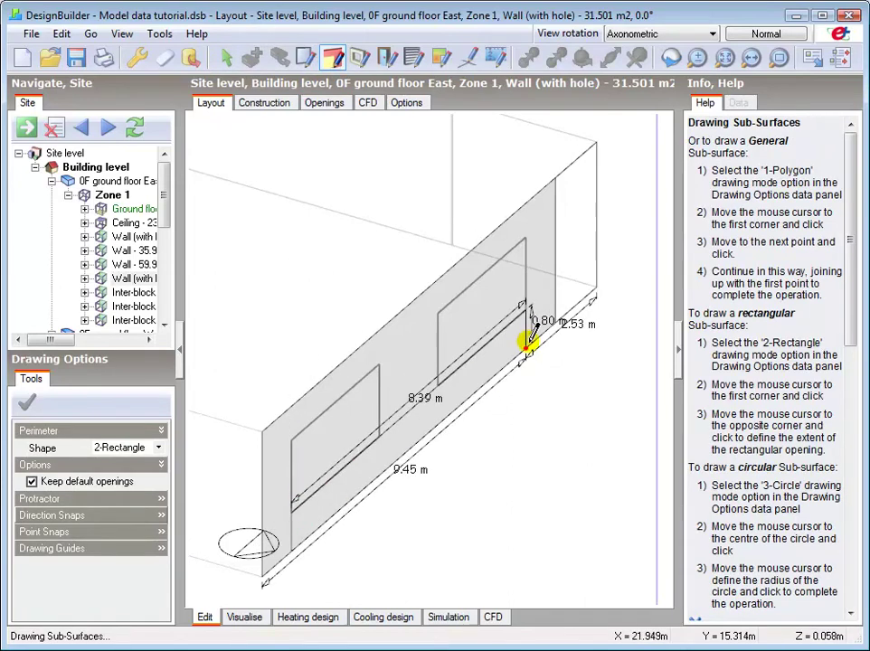
left_click(526, 341)
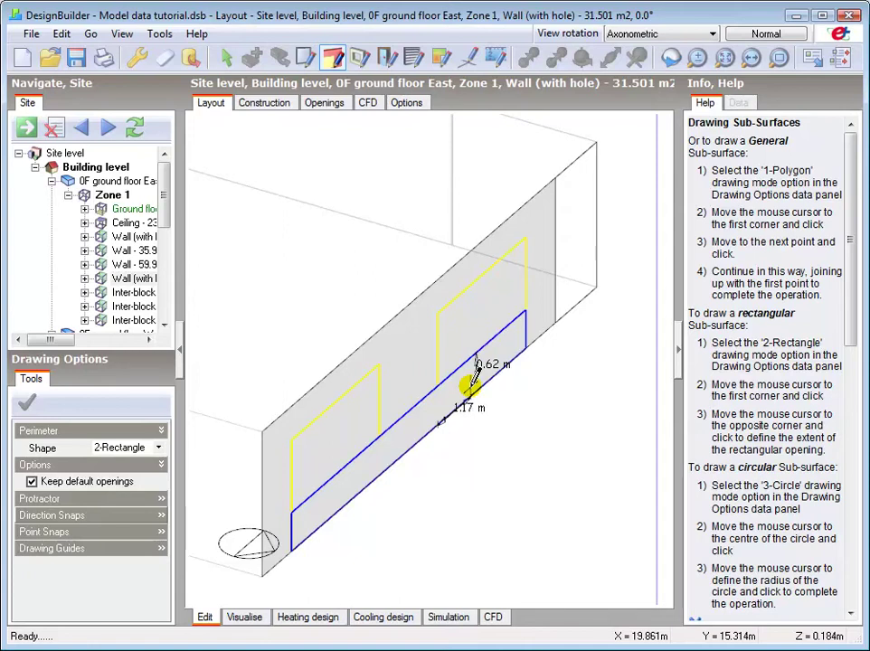
Draw a rectangular sub-surface on the ground floor West Zone 1 wall, then show the rendered whole building.
left_click(66, 196)
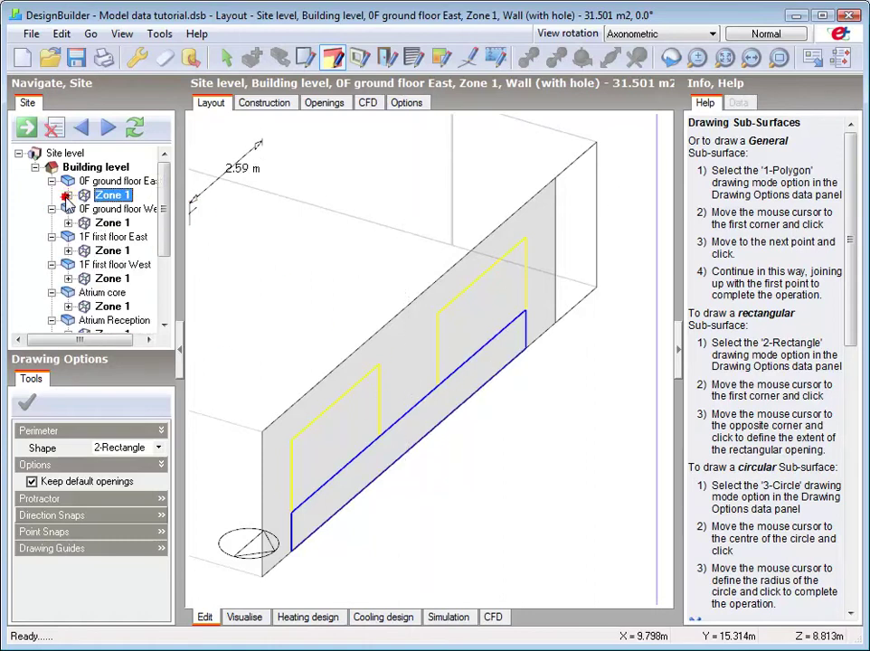
left_click(108, 223)
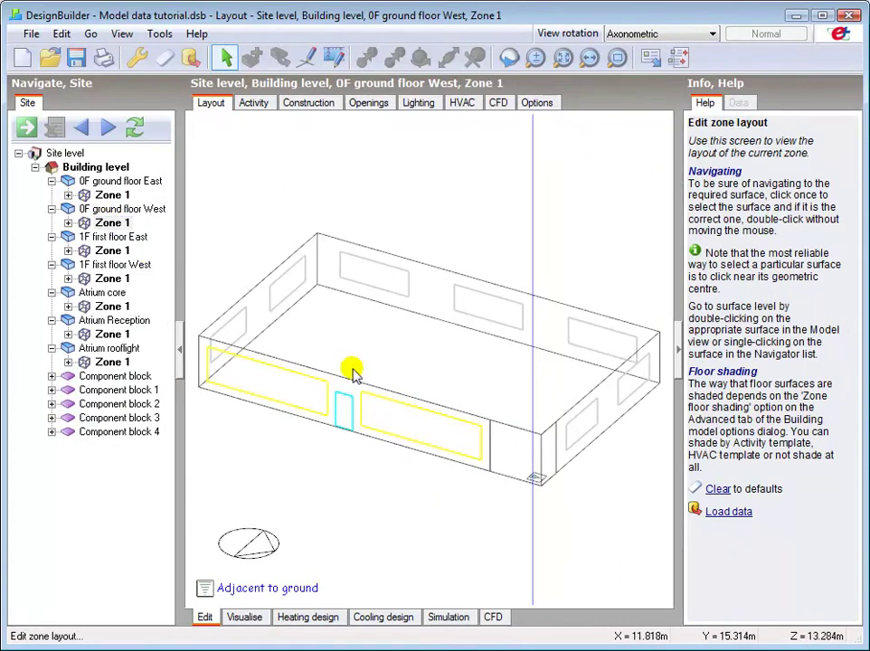
left_click(607, 410)
double_click(608, 412)
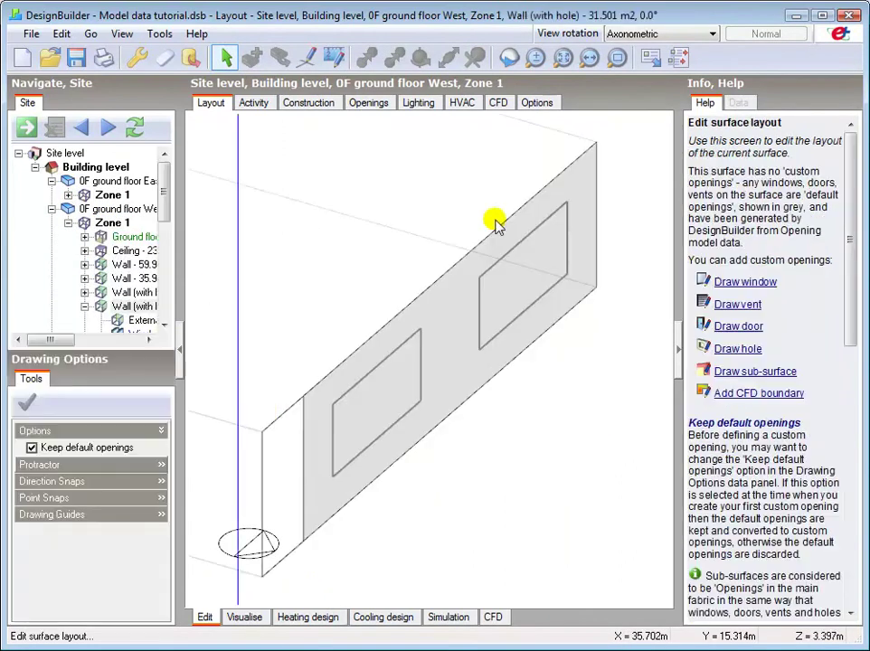
left_click(332, 57)
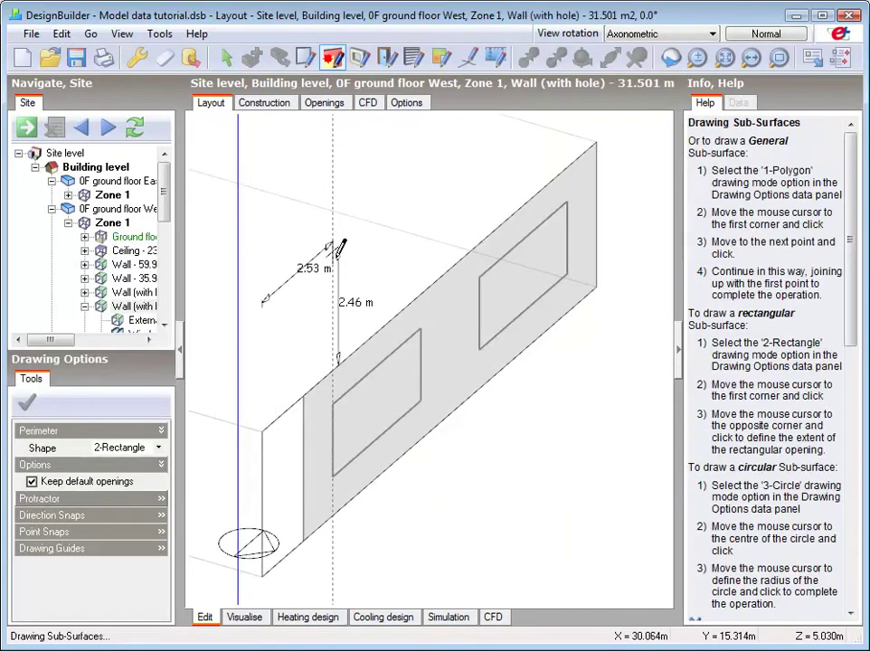
left_click(334, 473)
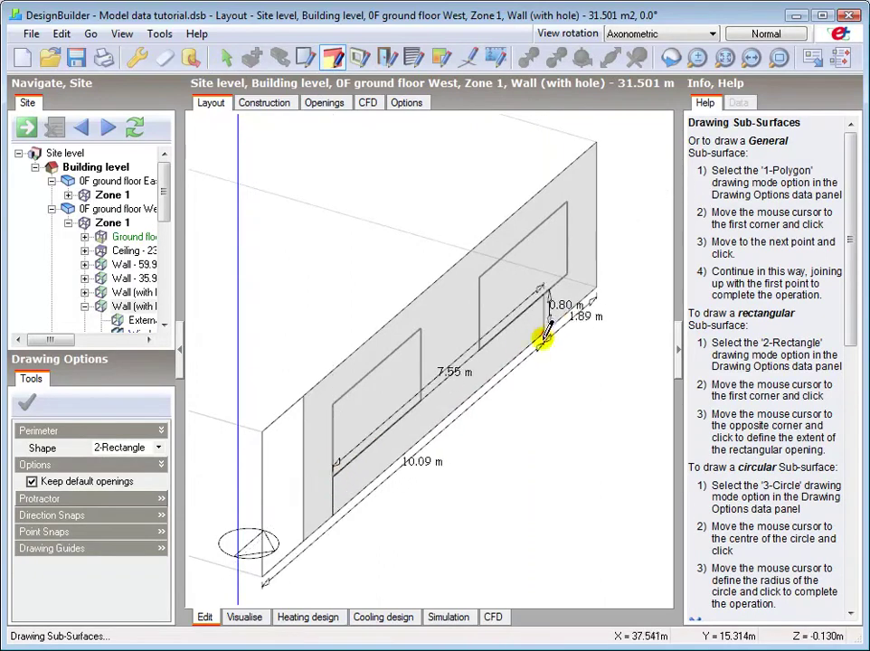
left_click(568, 307)
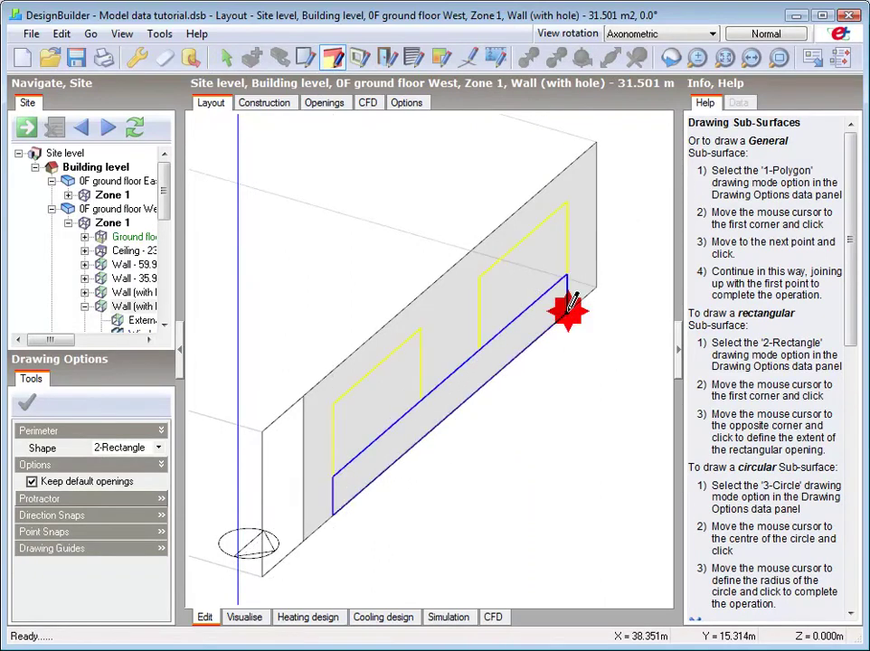
left_click(94, 167)
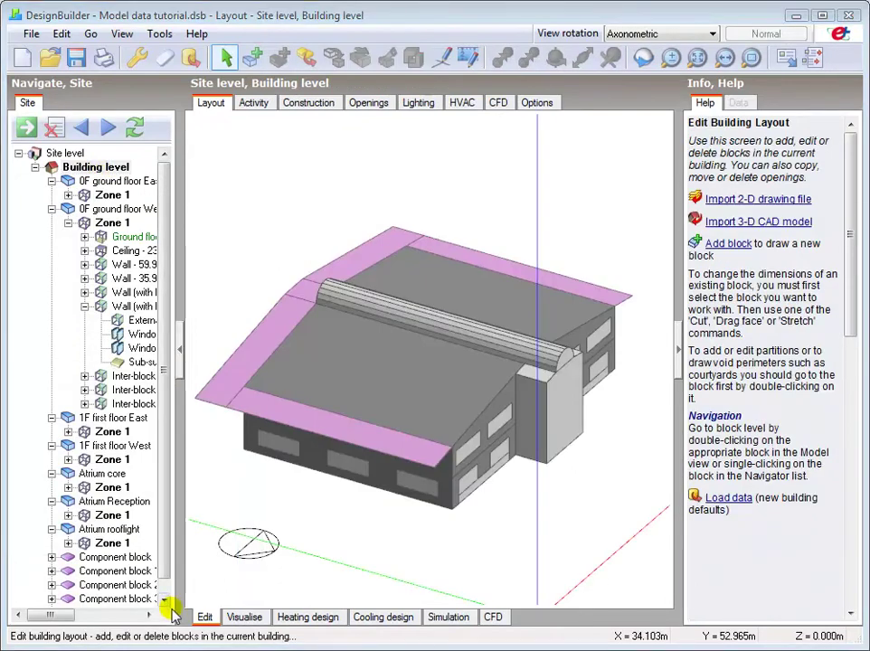
left_click(244, 618)
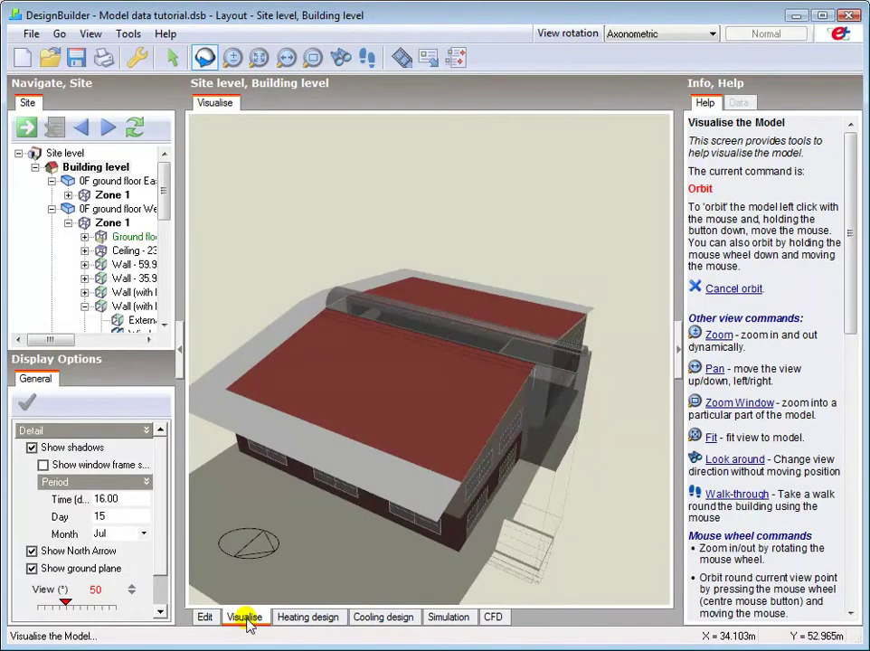
Orbit the rendered building, then return to editing to show building-level Openings data (Part L2 2006, 30% glazed).
mouse_move(582, 474)
left_mouse_down()
mouse_move(562, 485)
mouse_move(467, 450)
left_mouse_up()
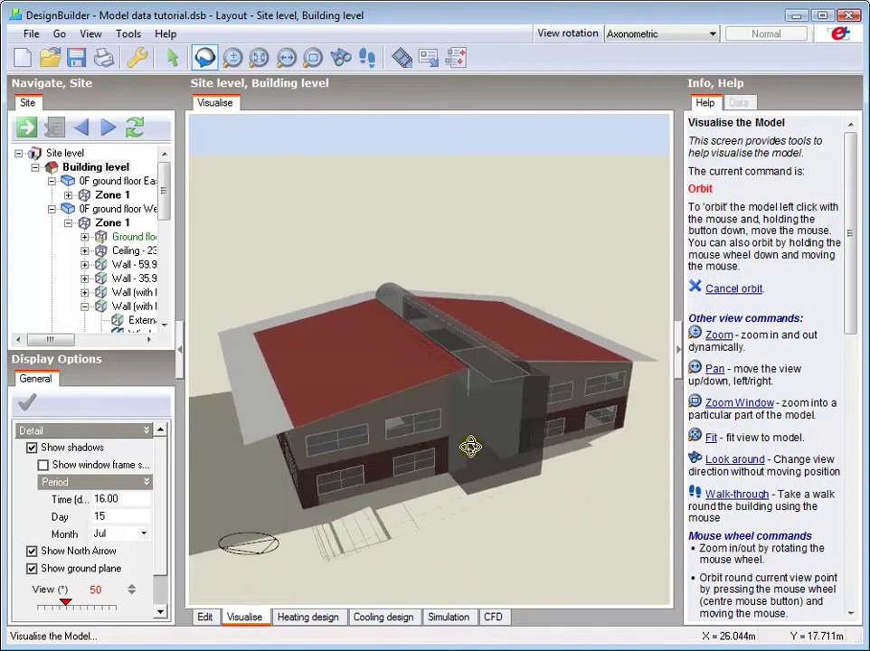
key("Escape")
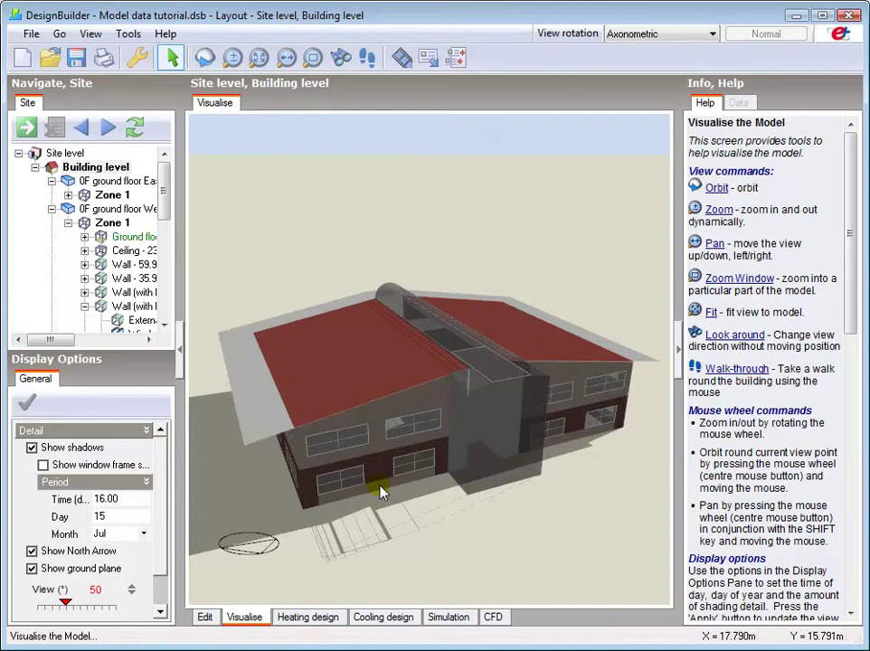
left_click(205, 616)
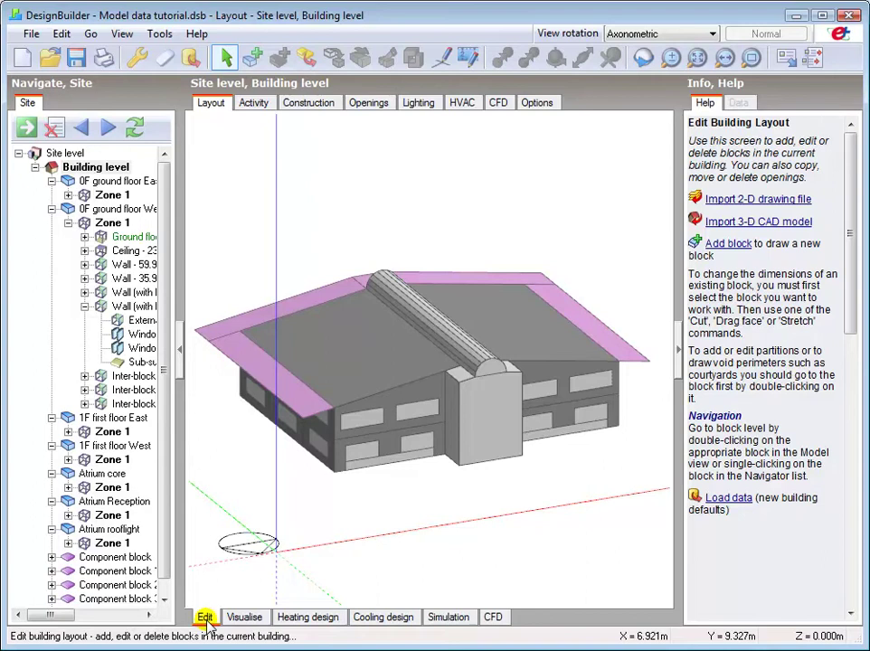
left_click(206, 619)
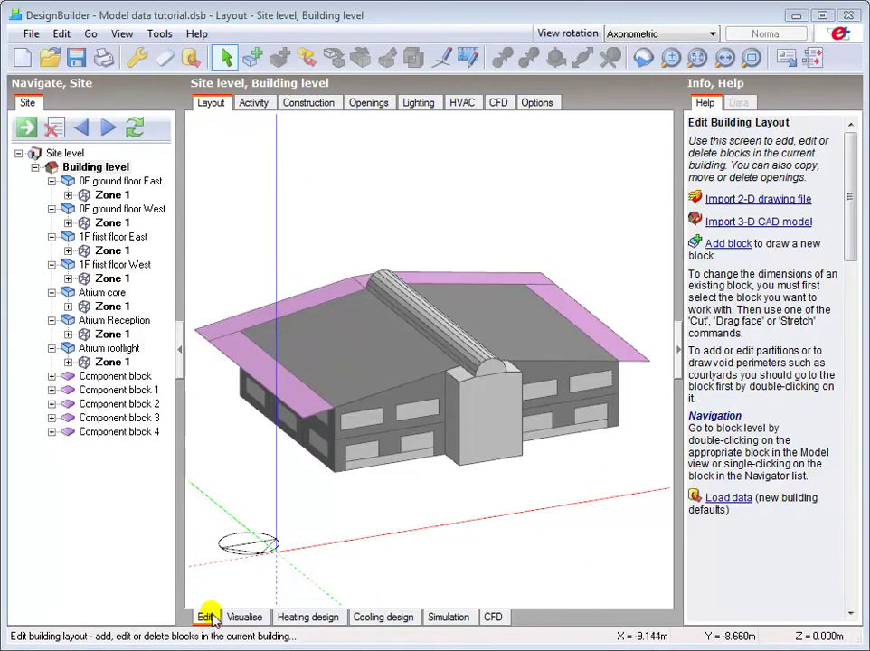
Expand the window Dimensions, keeping the Preferred height layout at 30% window-to-wall, 1.50 m height.
left_click(366, 103)
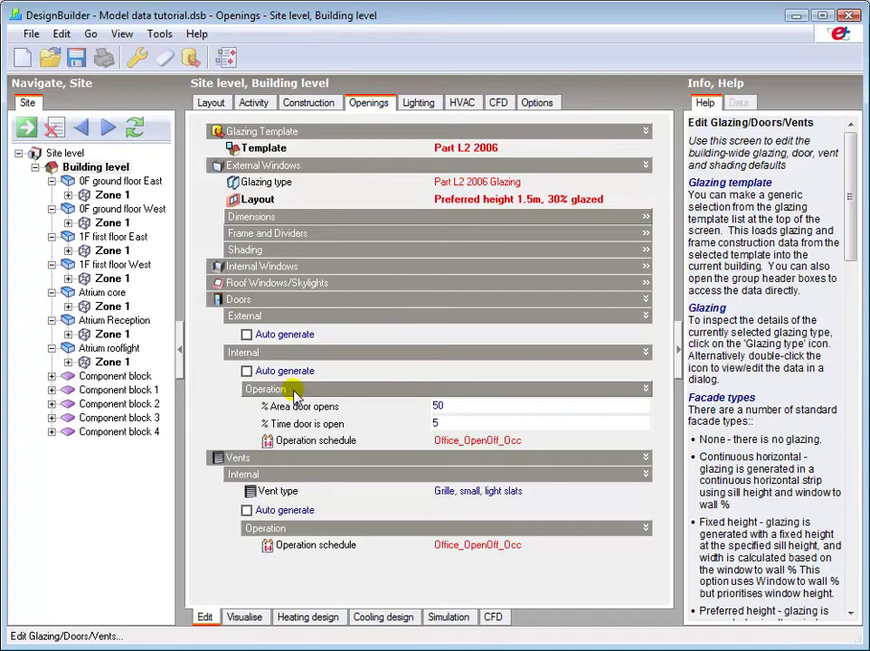
left_click(324, 151)
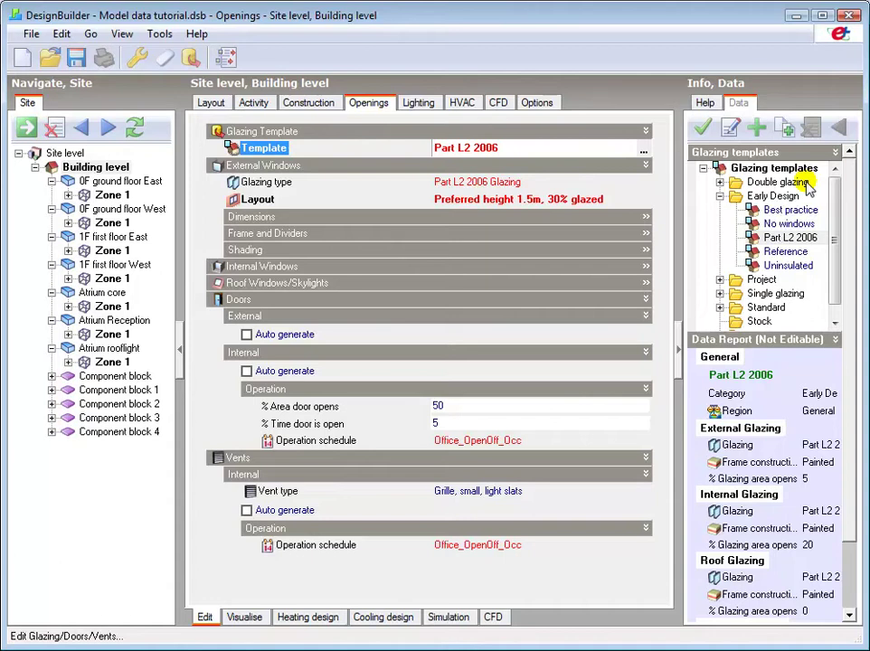
left_click(357, 217)
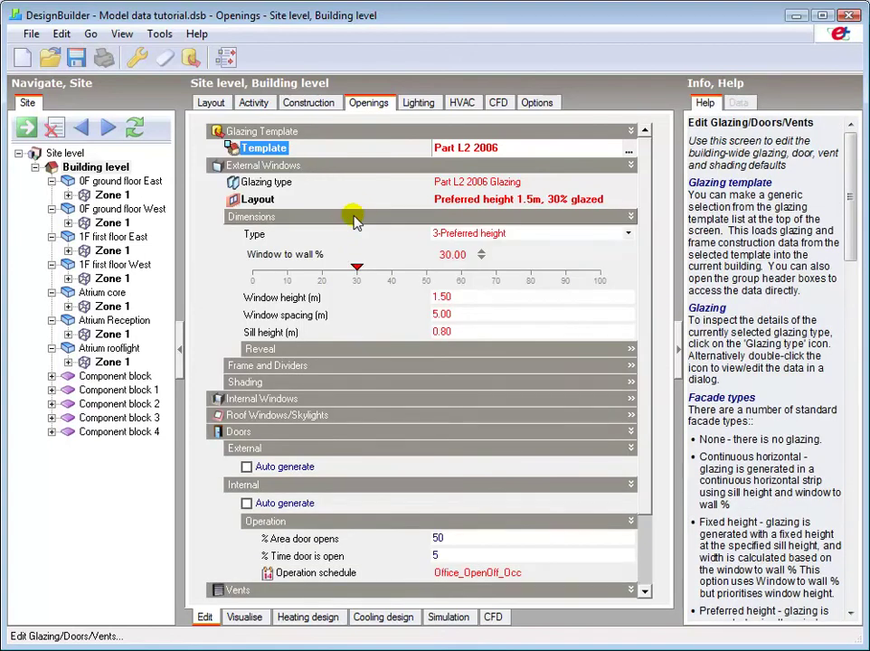
left_click(628, 234)
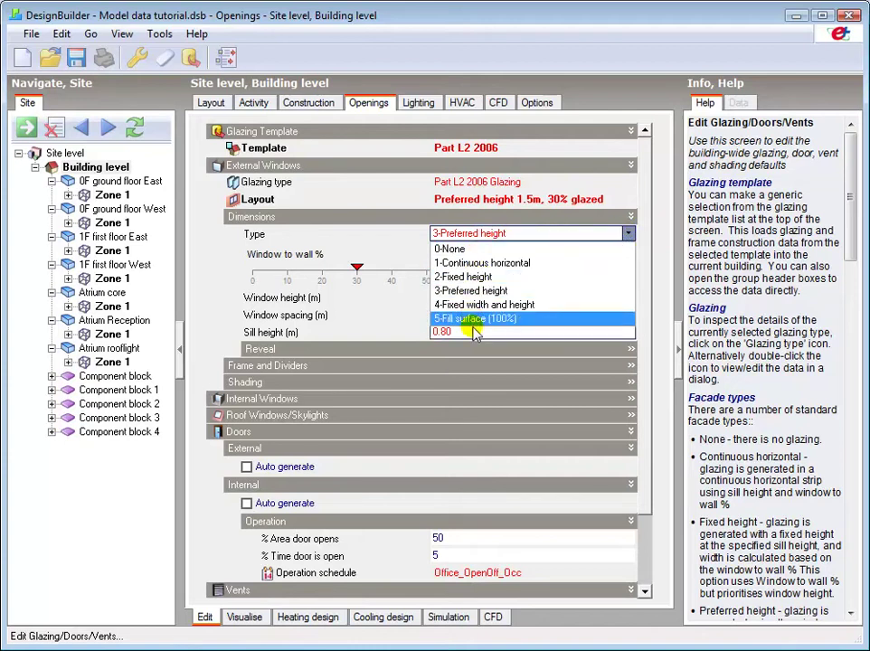
left_click(472, 233)
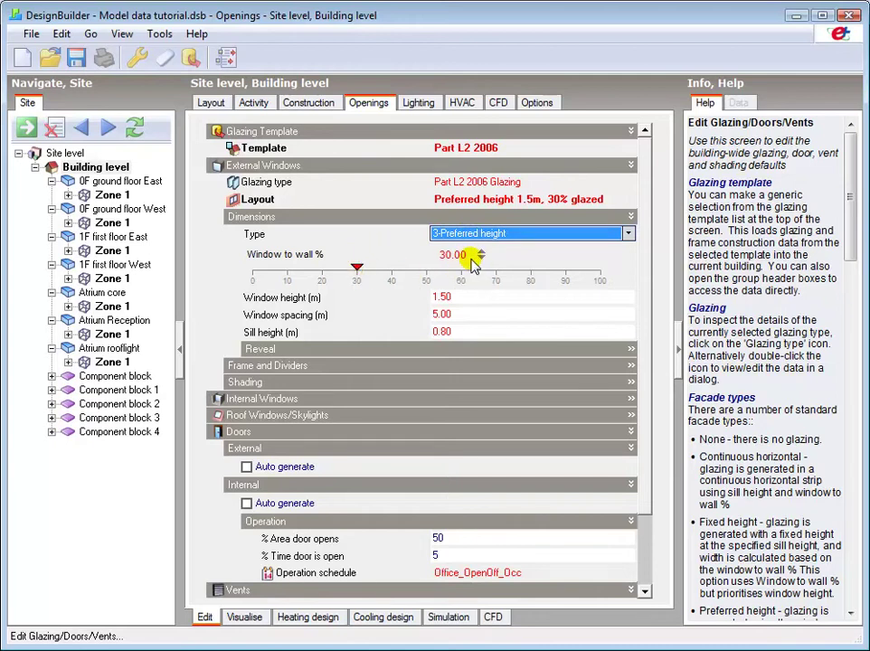
Raise the window-to-wall ratio to 50% for both 0F ground floor East and West blocks.
left_click(142, 184)
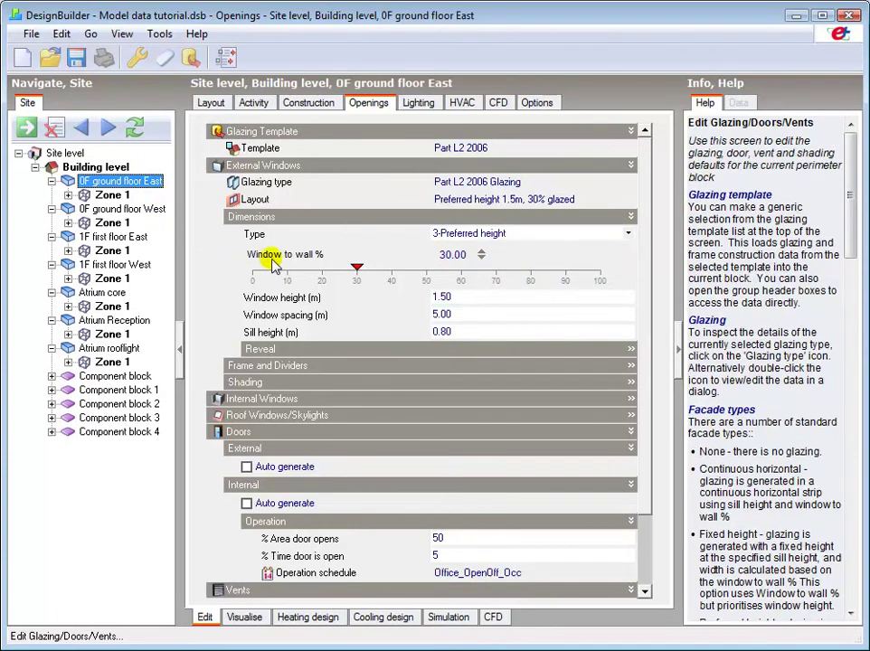
left_click(427, 274)
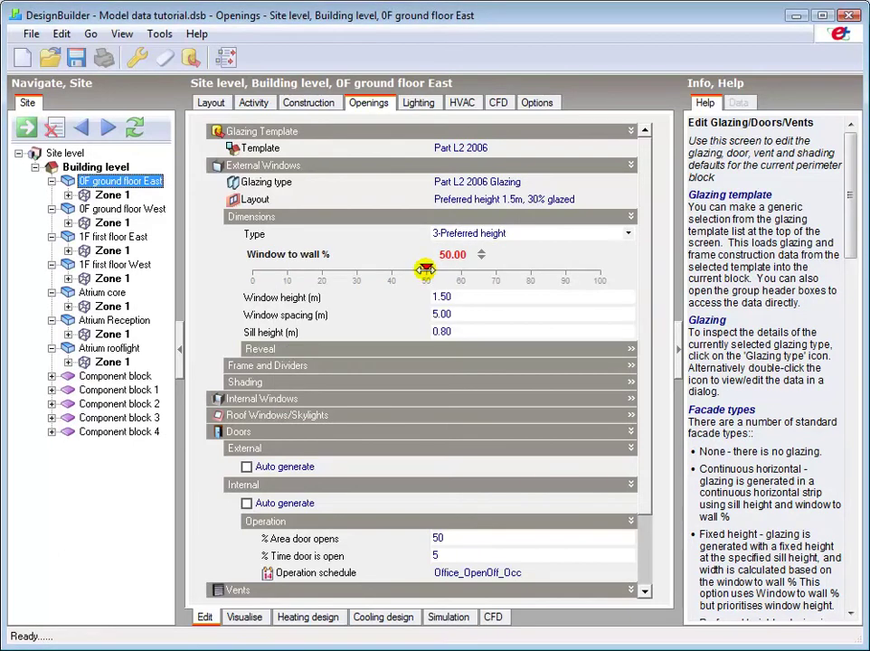
left_click(108, 209)
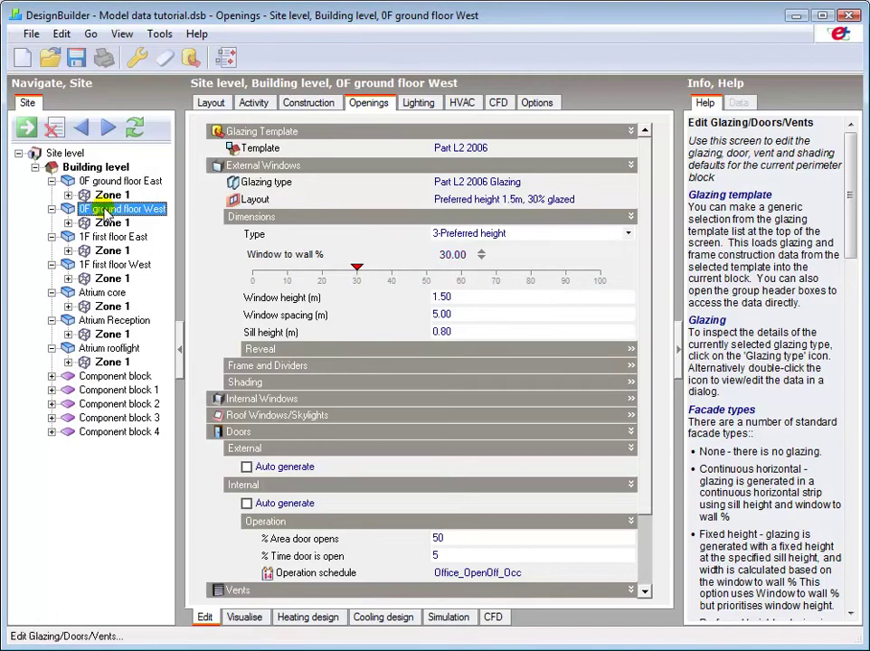
left_click_drag(358, 264, 423, 264)
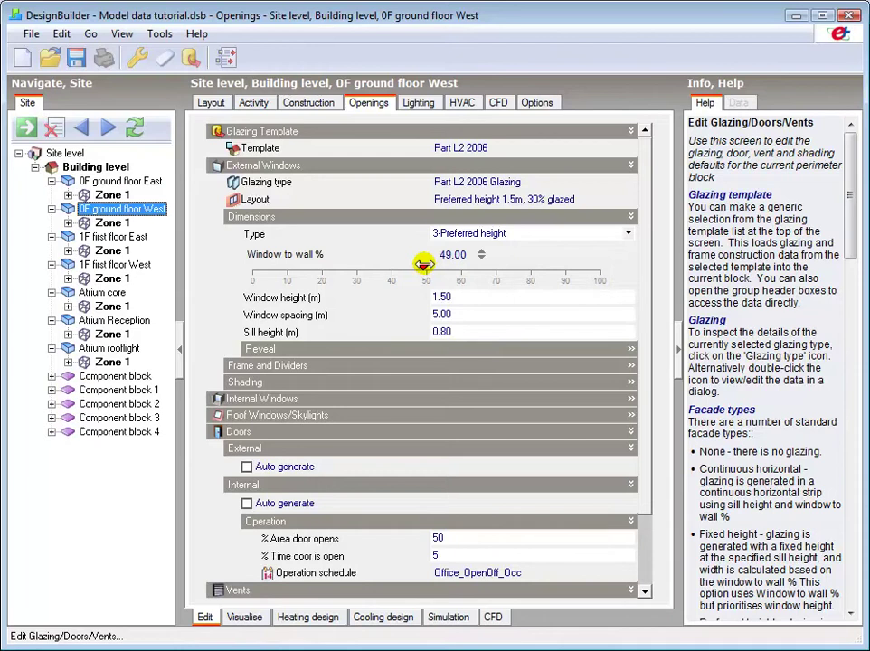
left_click_drag(423, 264, 425, 264)
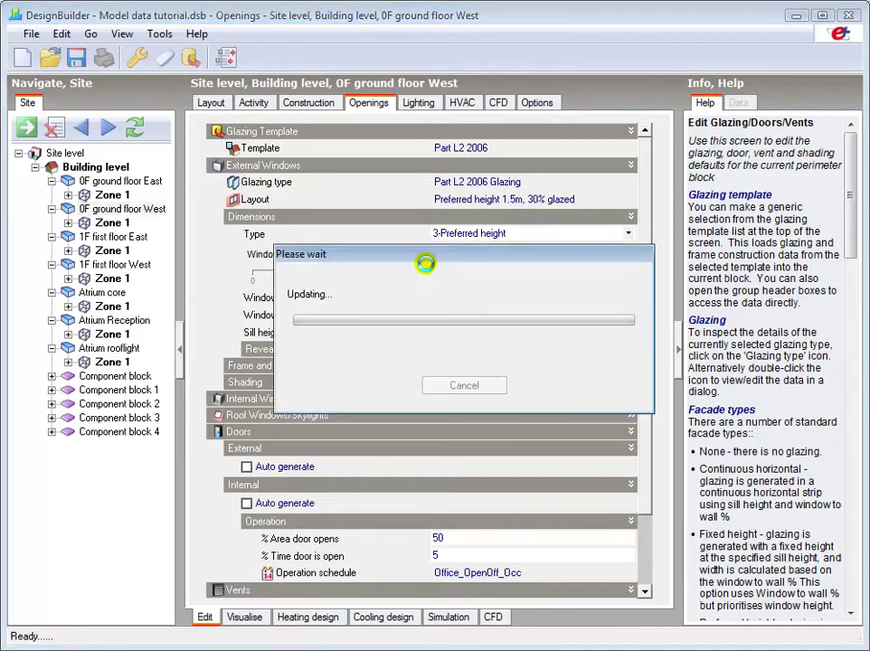
left_click(426, 313)
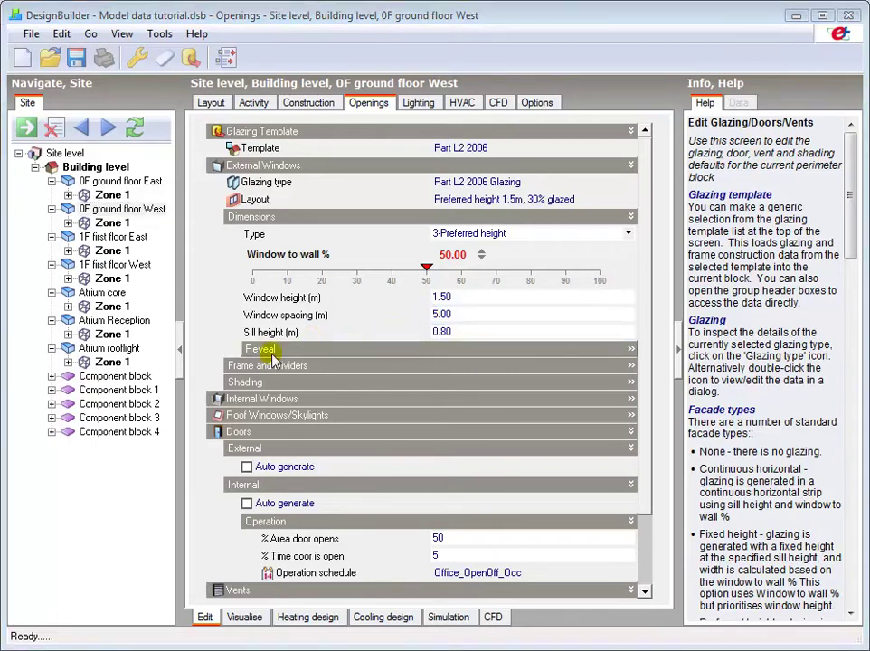
Toggle window and local shading on and back off for 0F ground floor West, then list its Zone 1 surfaces.
left_click(253, 382)
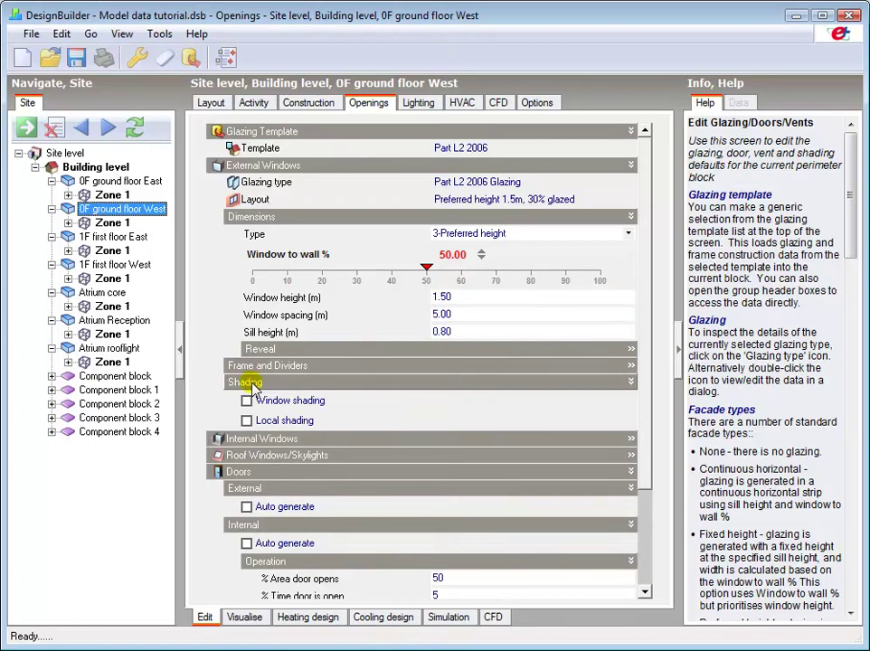
left_click(247, 401)
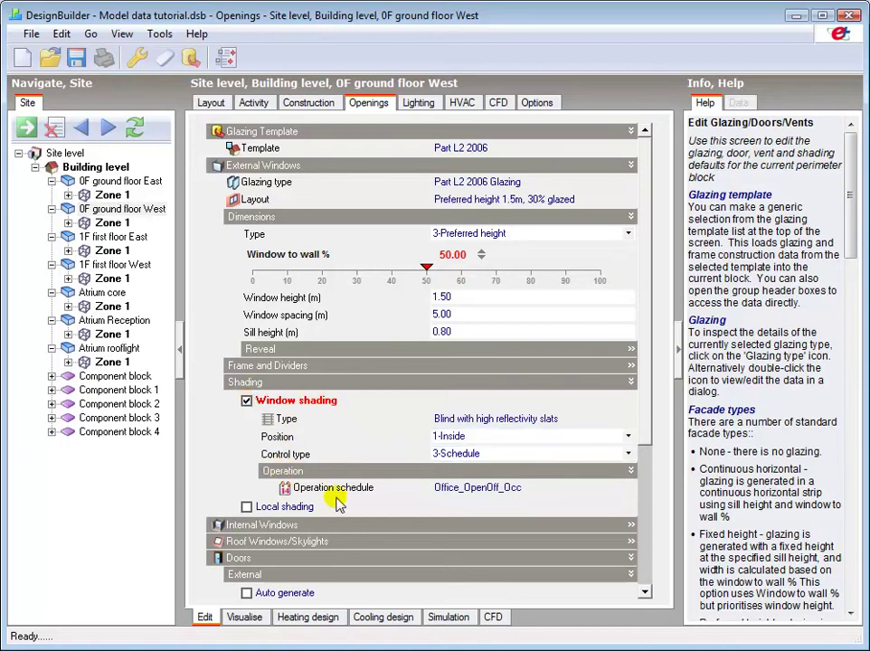
left_click(246, 508)
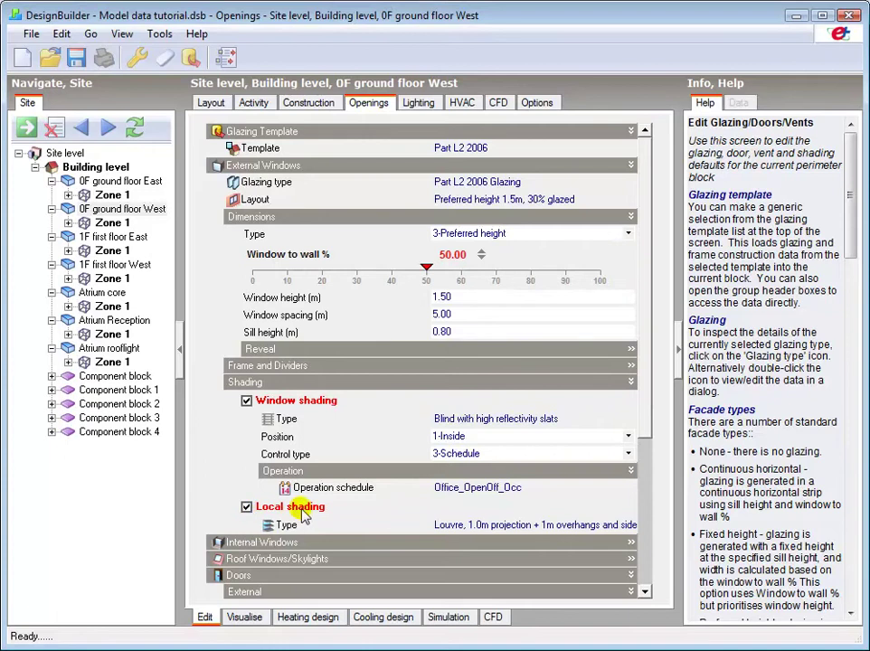
left_click(246, 507)
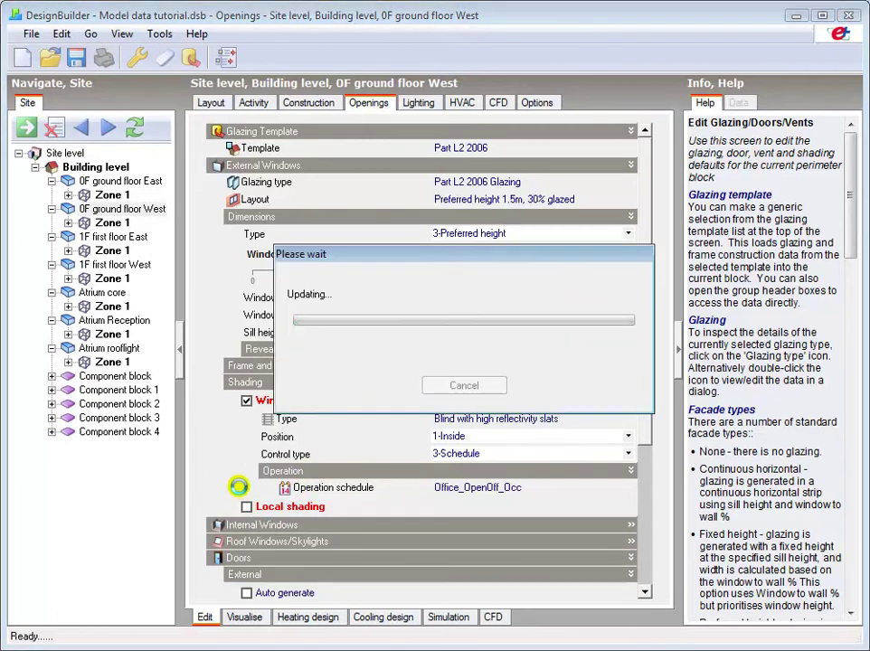
left_click(246, 400)
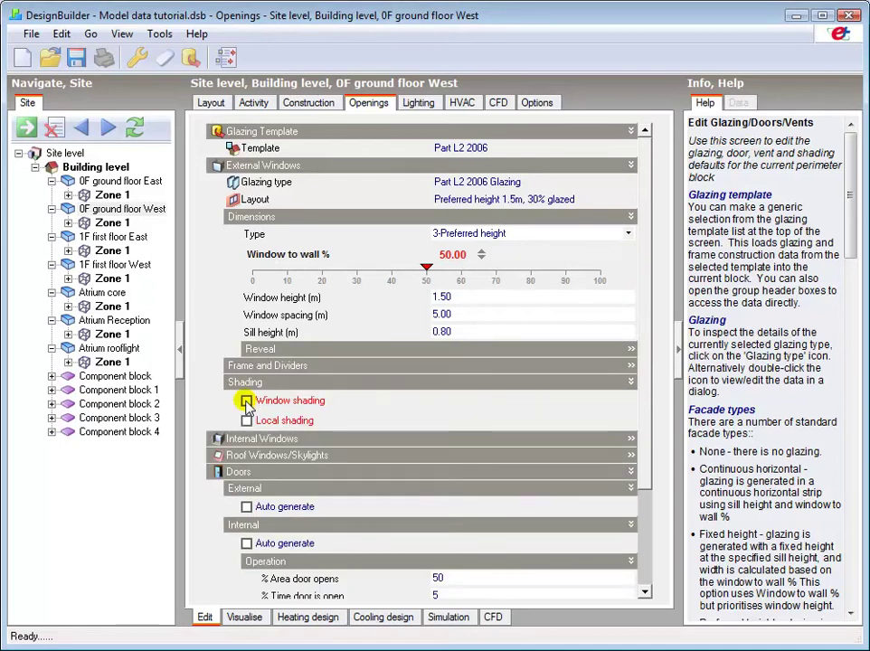
left_click(68, 222)
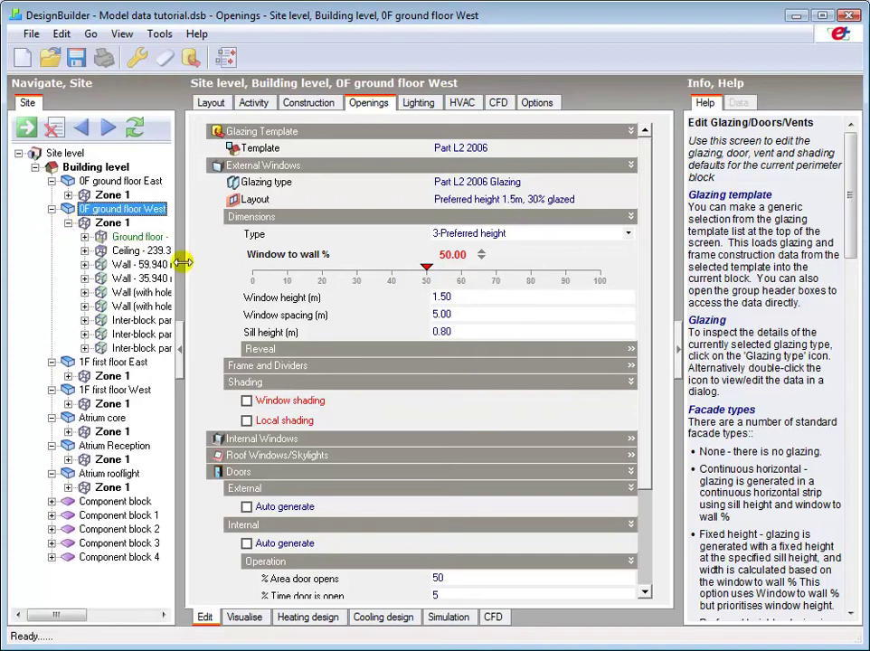
Give the West Zone 1 35.940 m2 wall local shading of Overhang + sidefins (0.5m projection).
left_click_drag(180, 266, 261, 272)
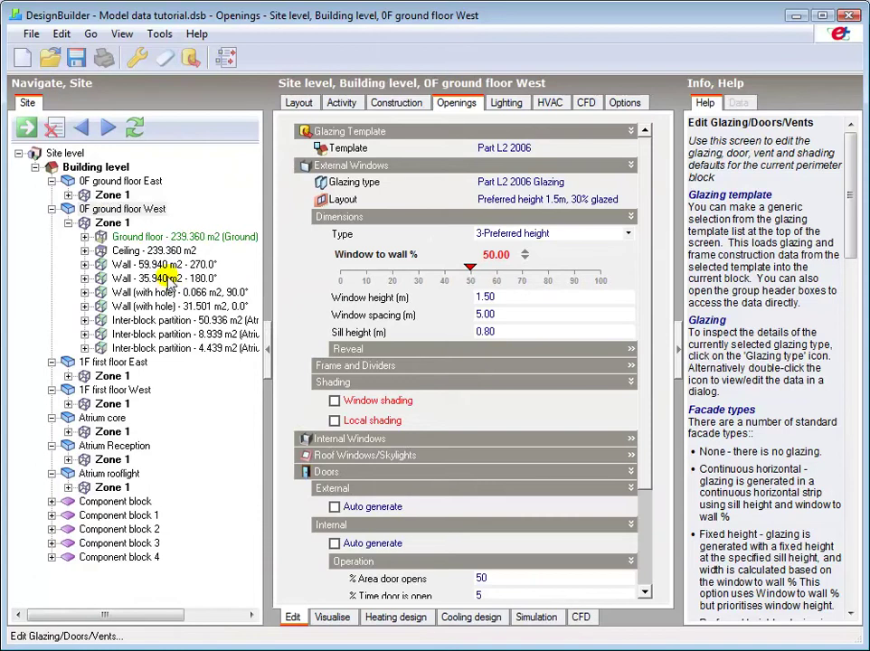
left_click(165, 279)
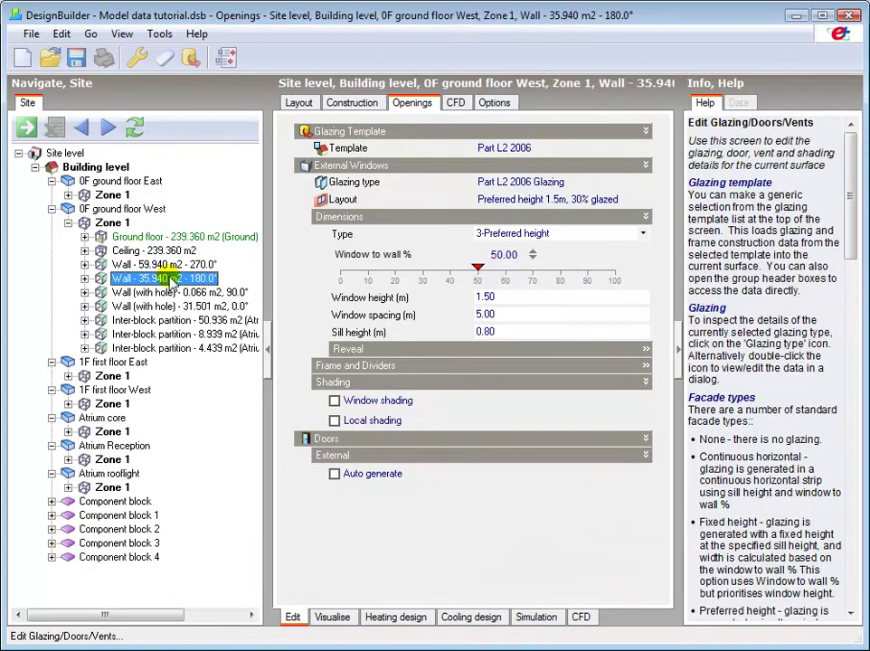
left_click(335, 420)
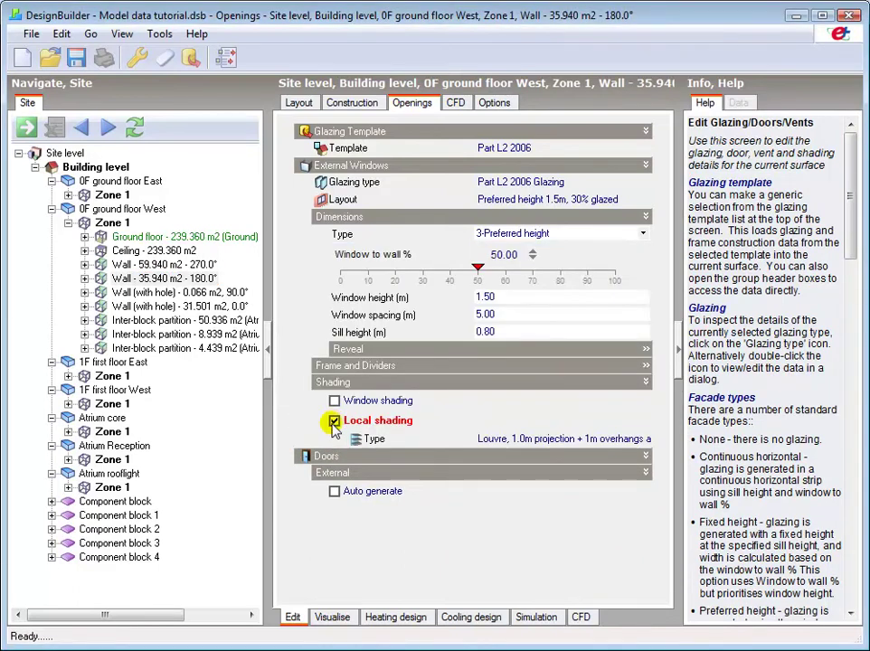
left_click(479, 439)
left_click(642, 440)
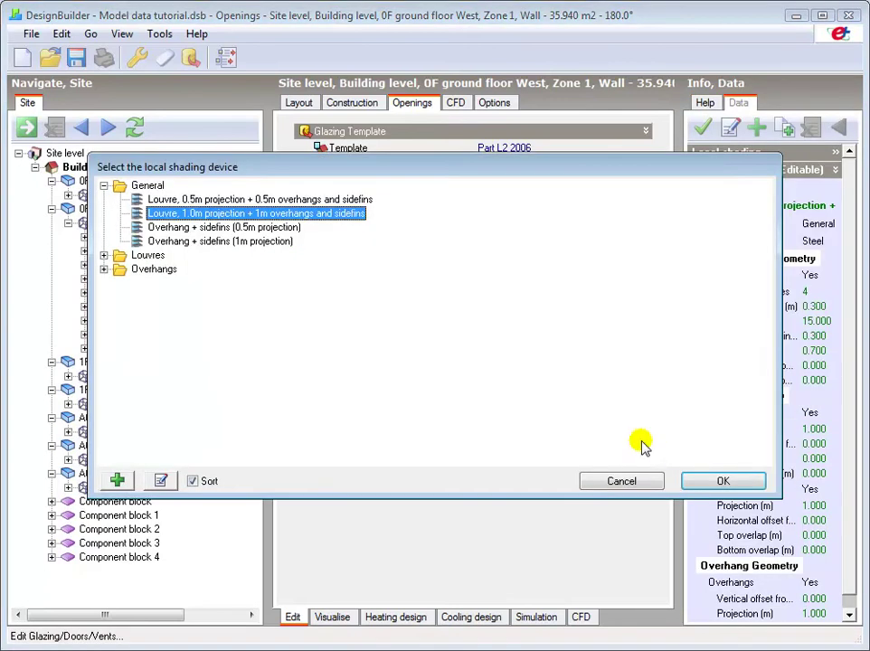
double_click(217, 228)
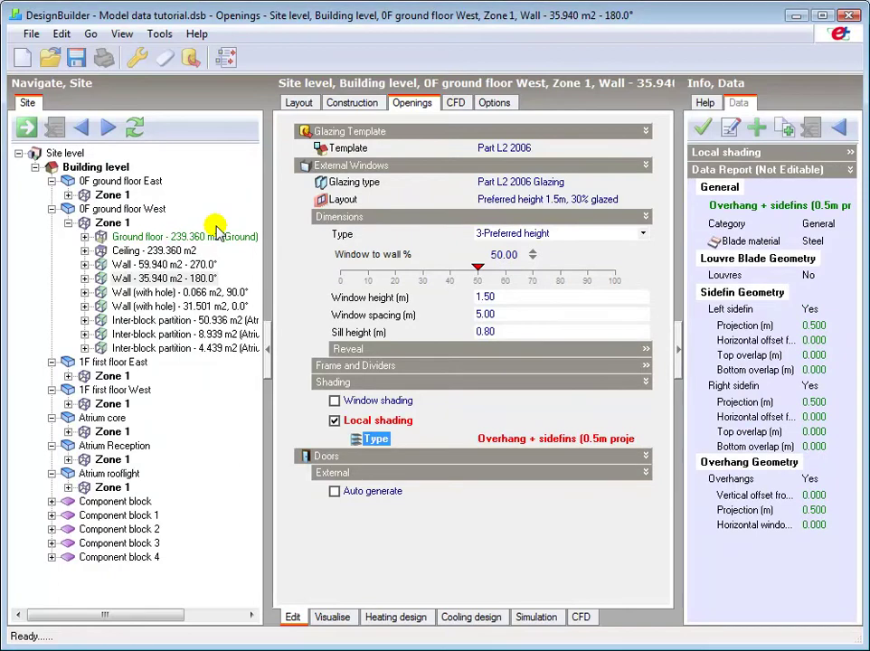
Give the East Zone 1 35.940 m2 wall local shading of Overhang + sidefins (0.5m projection).
left_click(68, 194)
left_click(150, 250)
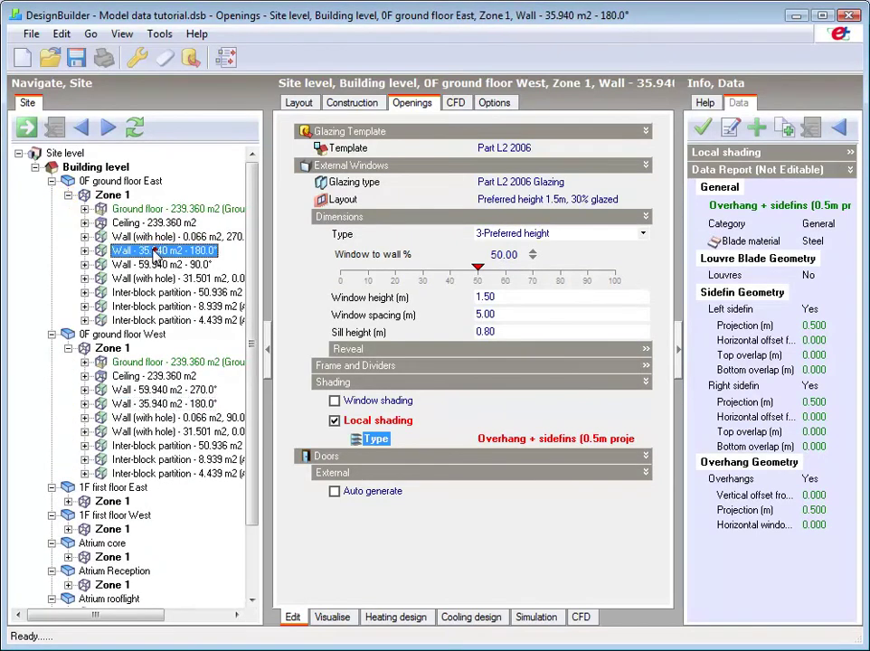
left_click(333, 420)
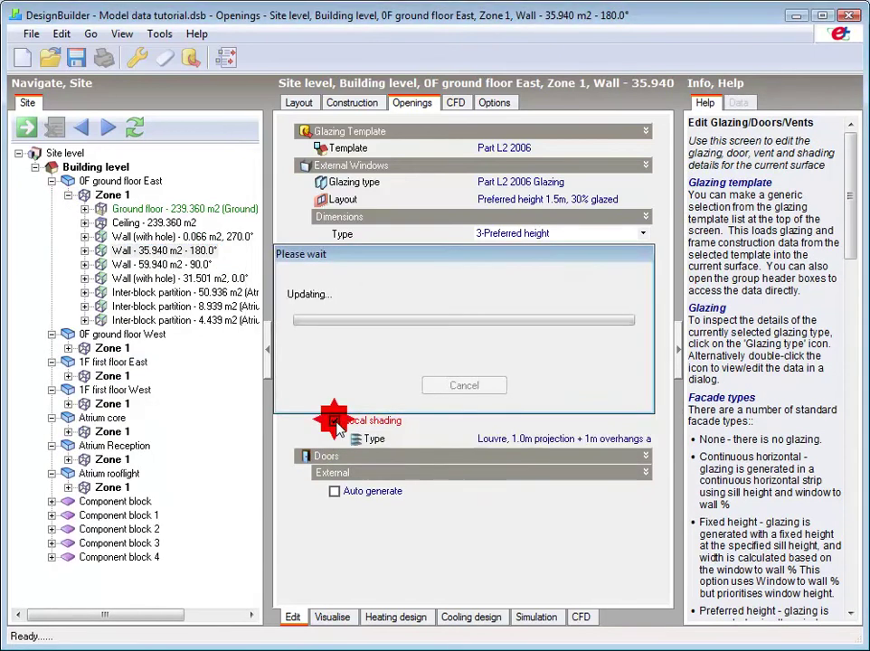
left_click(491, 438)
left_click(643, 440)
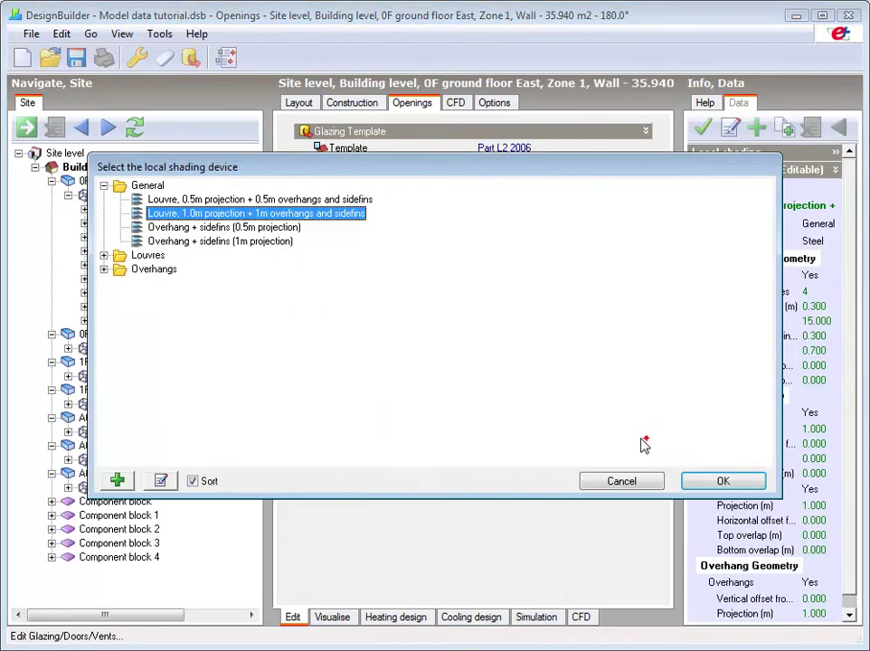
left_click(186, 228)
double_click(187, 228)
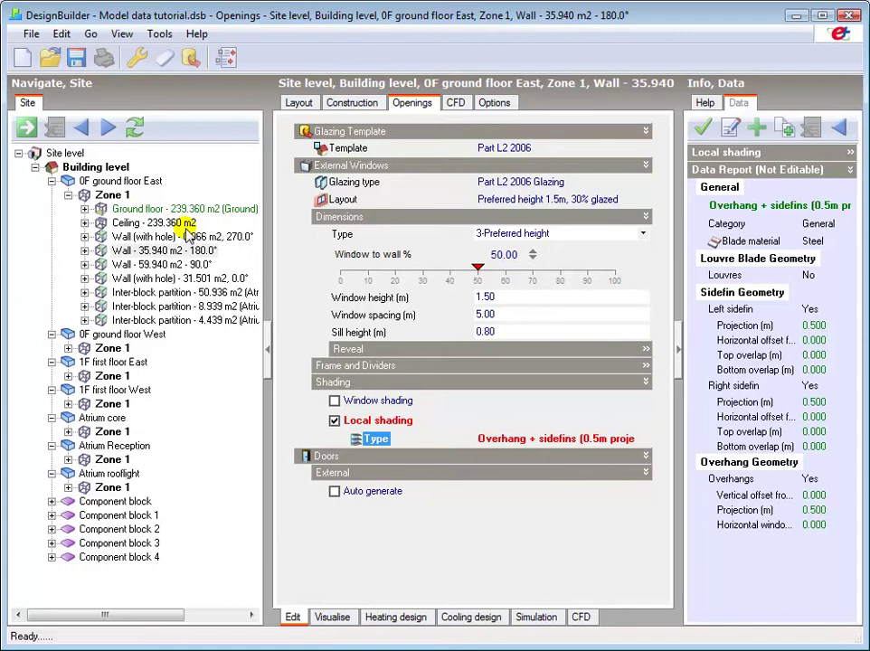
Return to the building level and orbit its 3-D layout to view the rear facade.
left_click(91, 166)
left_click(298, 102)
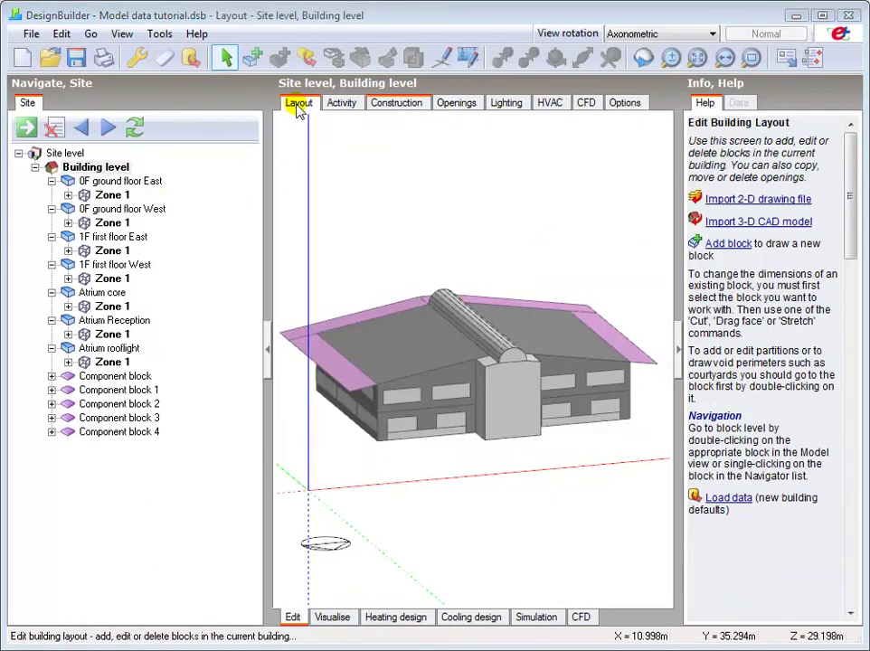
left_click(642, 60)
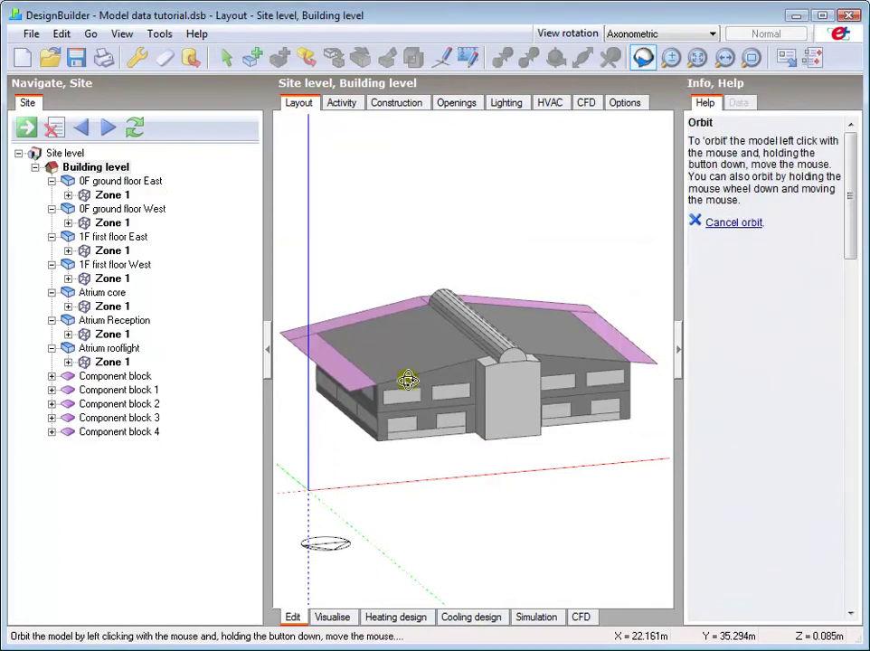
left_click_drag(402, 390, 621, 415)
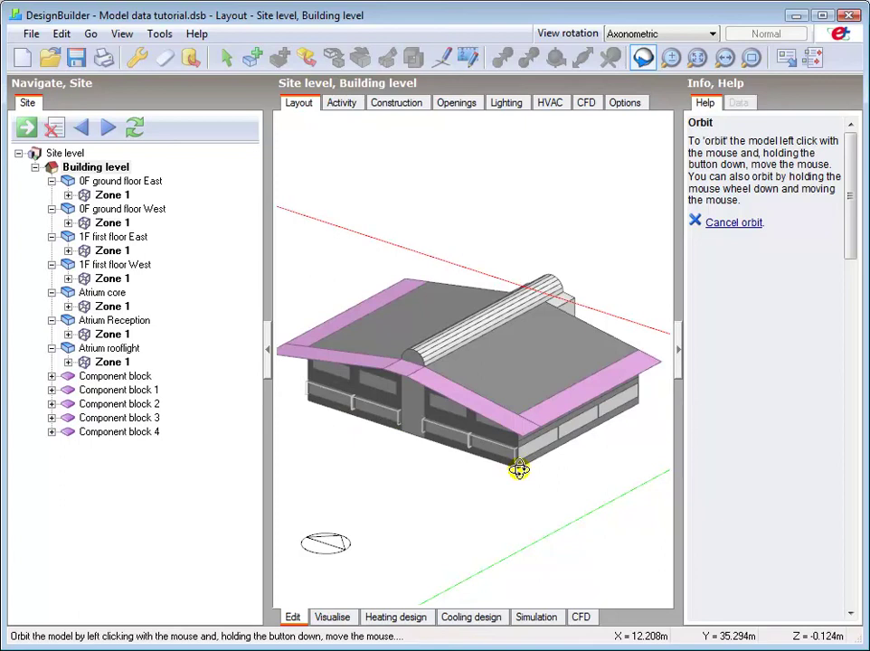
left_click_drag(517, 469, 467, 452)
right_click(481, 422)
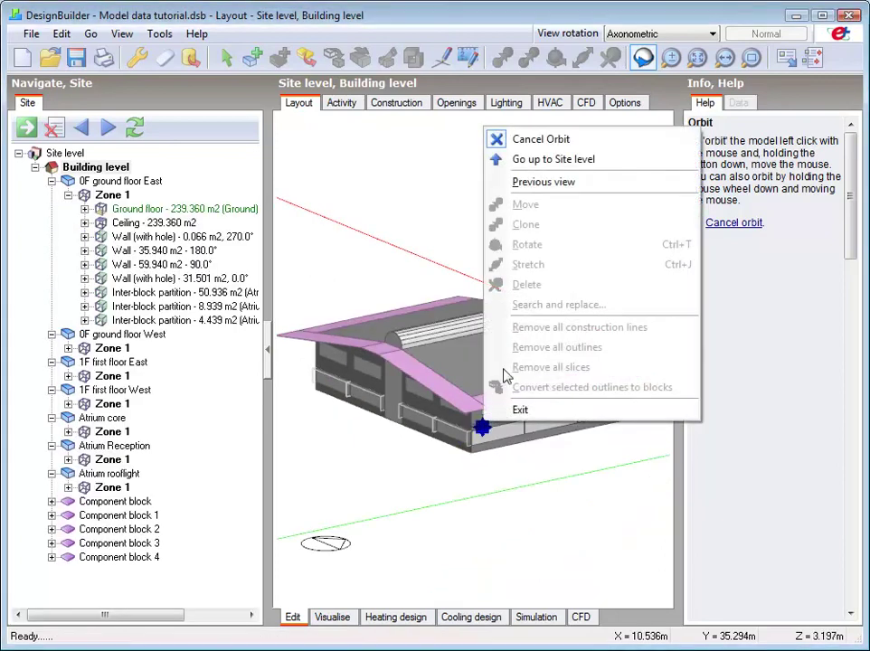
left_click(520, 139)
Reset the model to the axonometric view and display the Part L2 2006 building lighting settings.
left_click(663, 34)
left_click(631, 106)
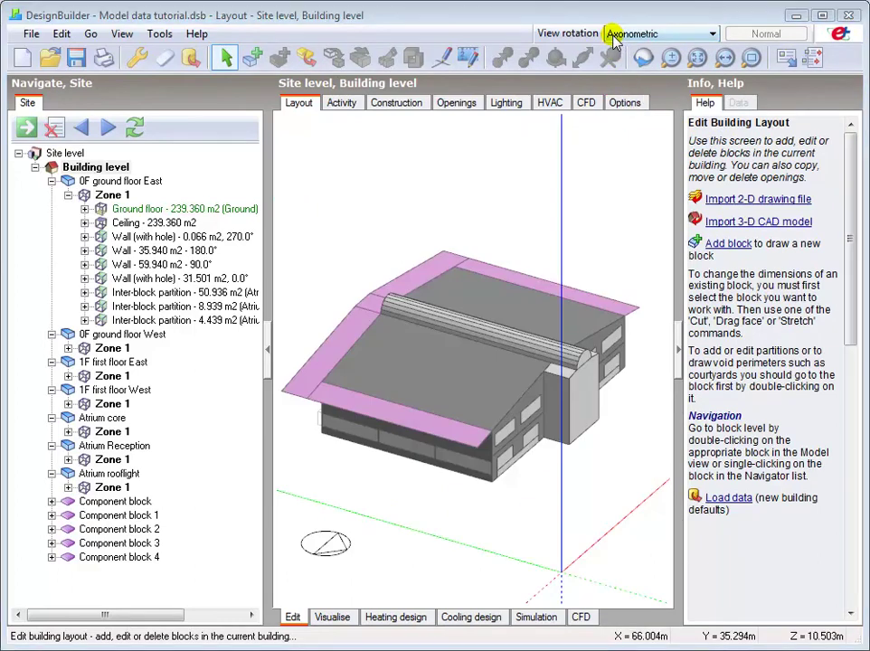
left_click(504, 105)
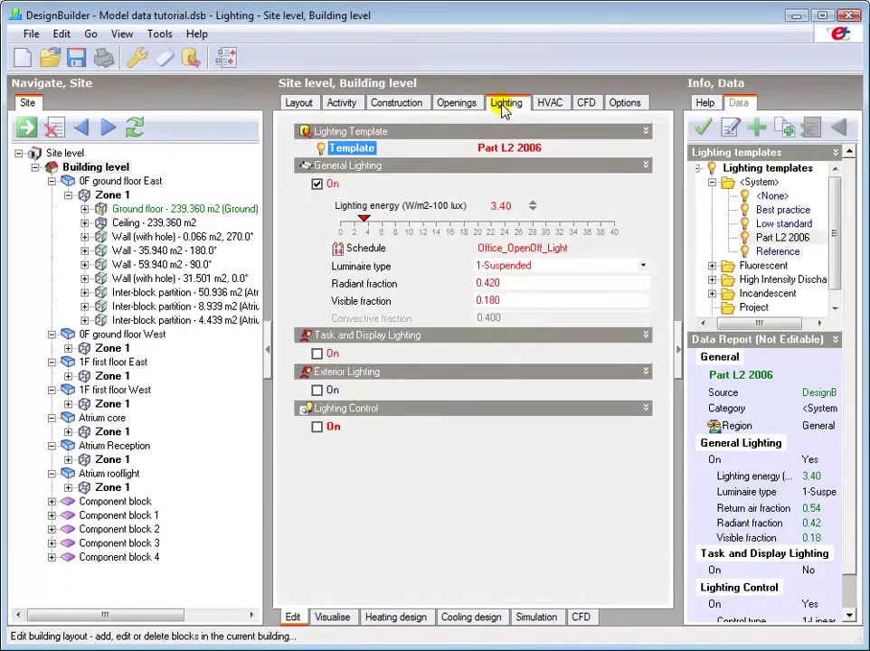
Switch on Task and Display Lighting (0.000 W/m2) and Exterior Lighting (100.000 W).
left_click(436, 147)
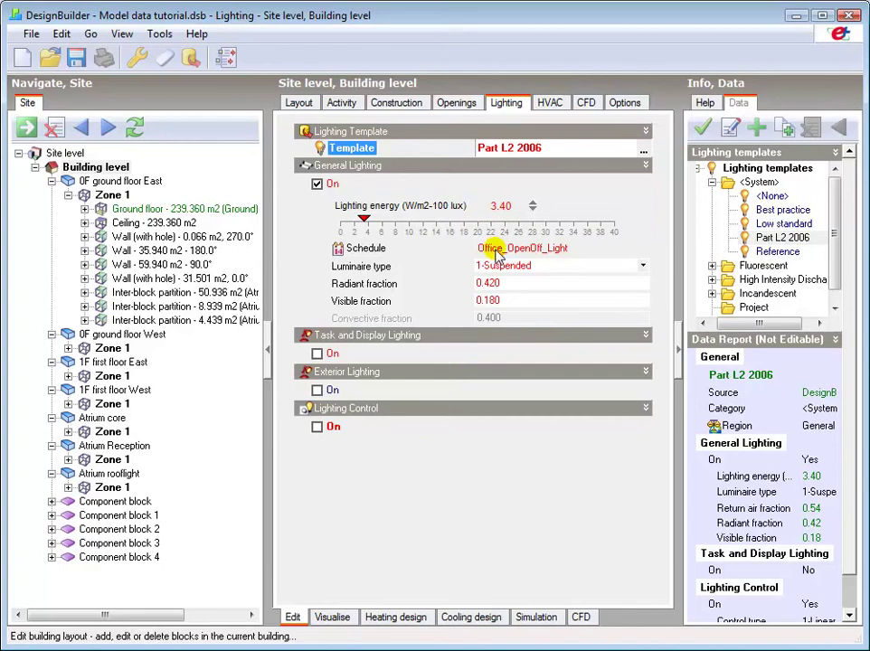
left_click(316, 354)
left_click(316, 425)
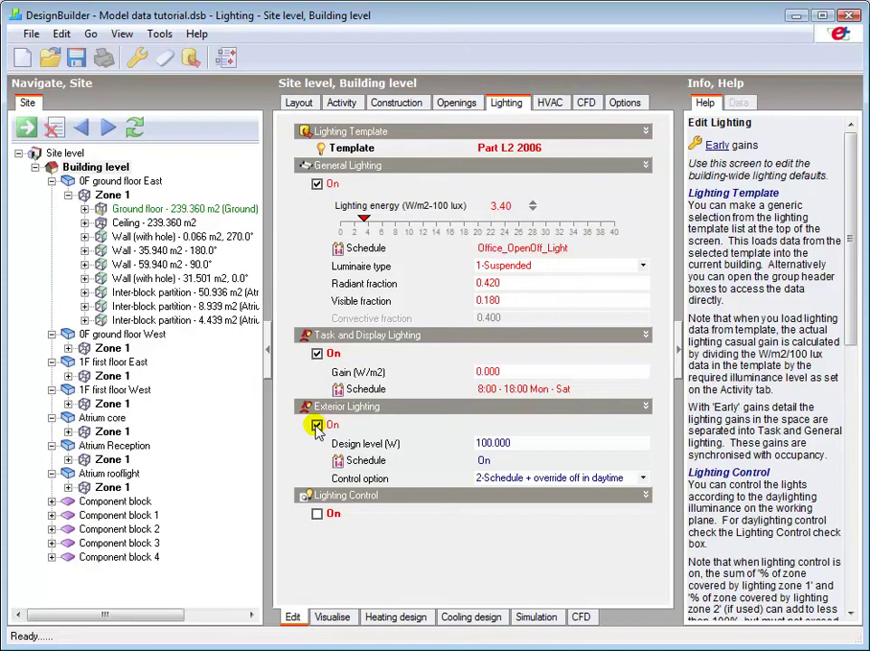
Turn on daylight lighting control, keeping 1-Linear as the control type.
left_click(317, 514)
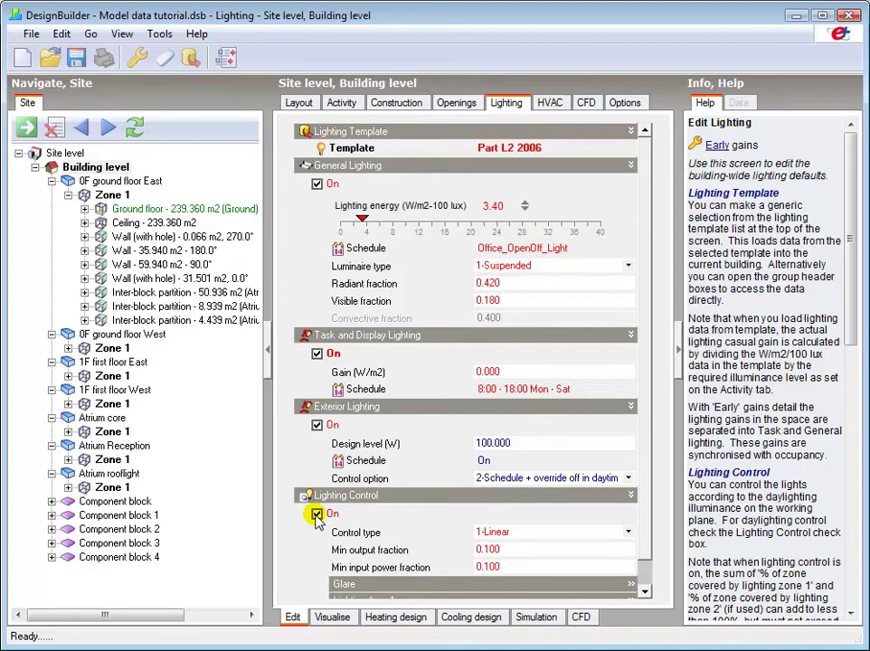
left_click(645, 571)
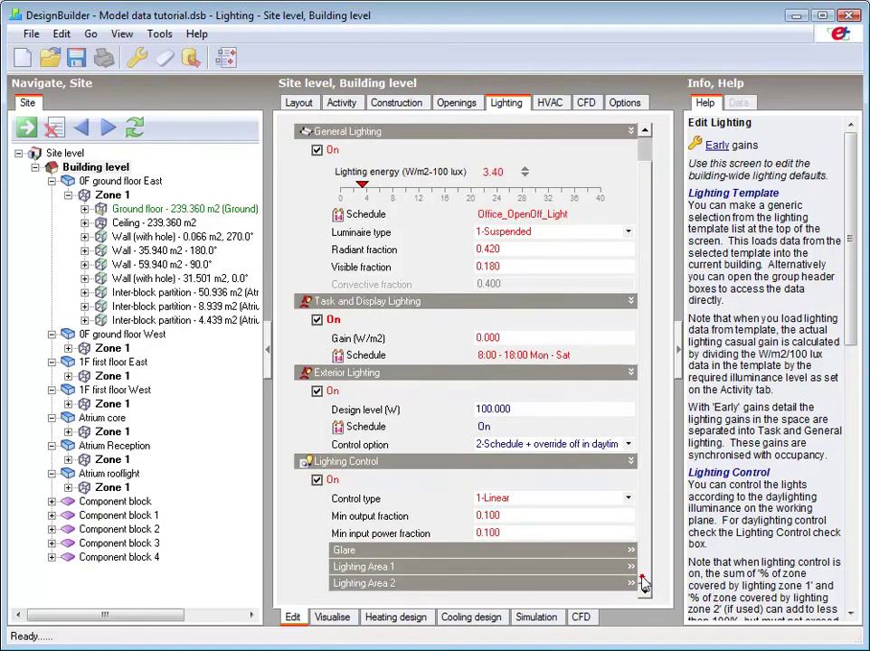
left_click(317, 481)
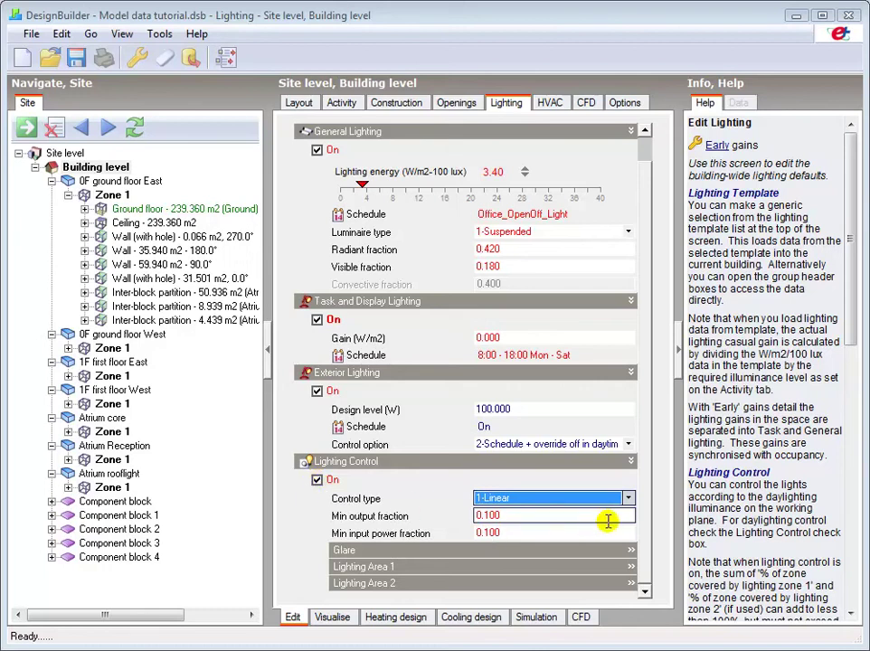
left_click(628, 498)
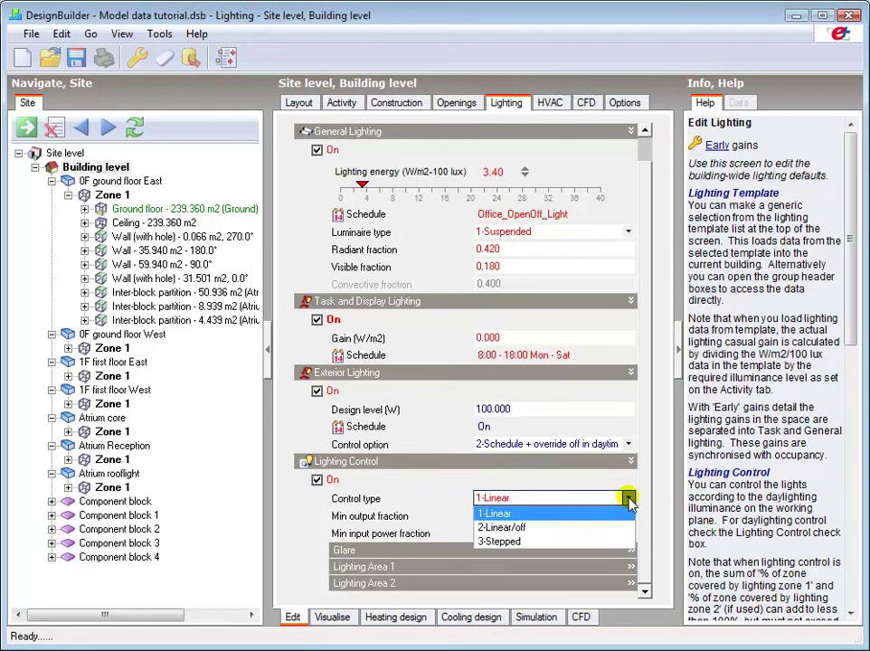
left_click(628, 499)
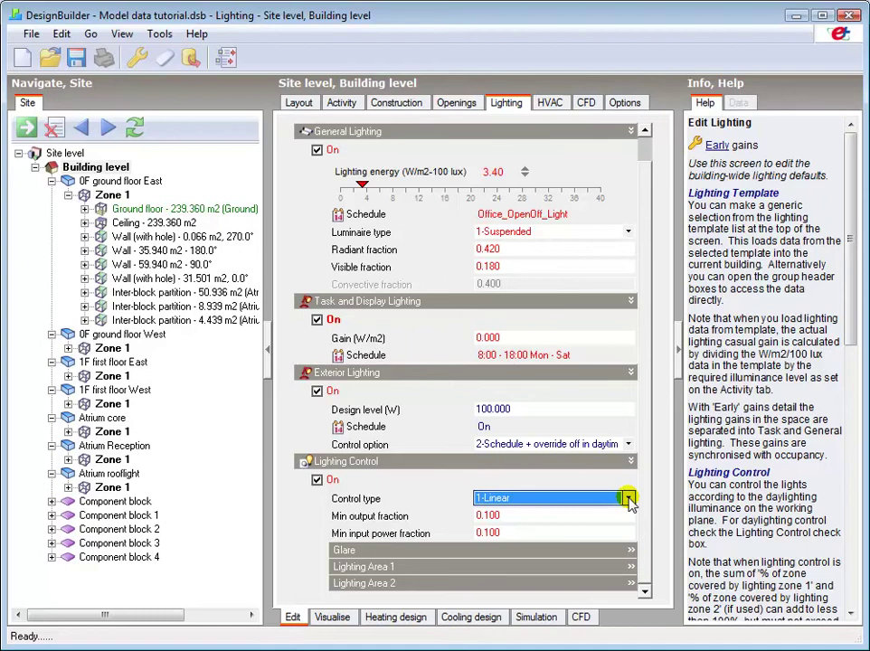
Keep Lighting Area 1 at 100% of the zone and switch on a second lighting area.
left_click(380, 567)
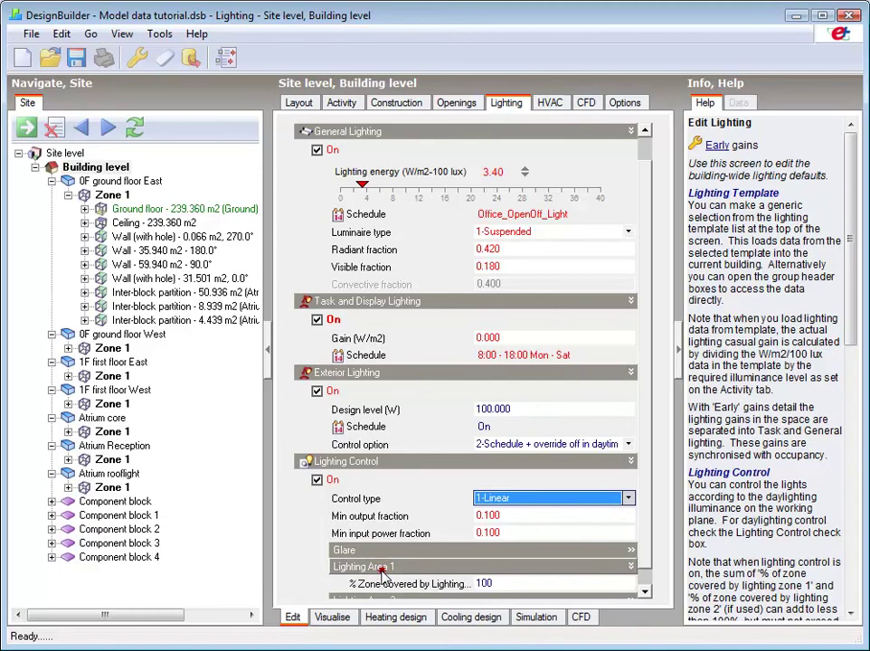
left_click(644, 592)
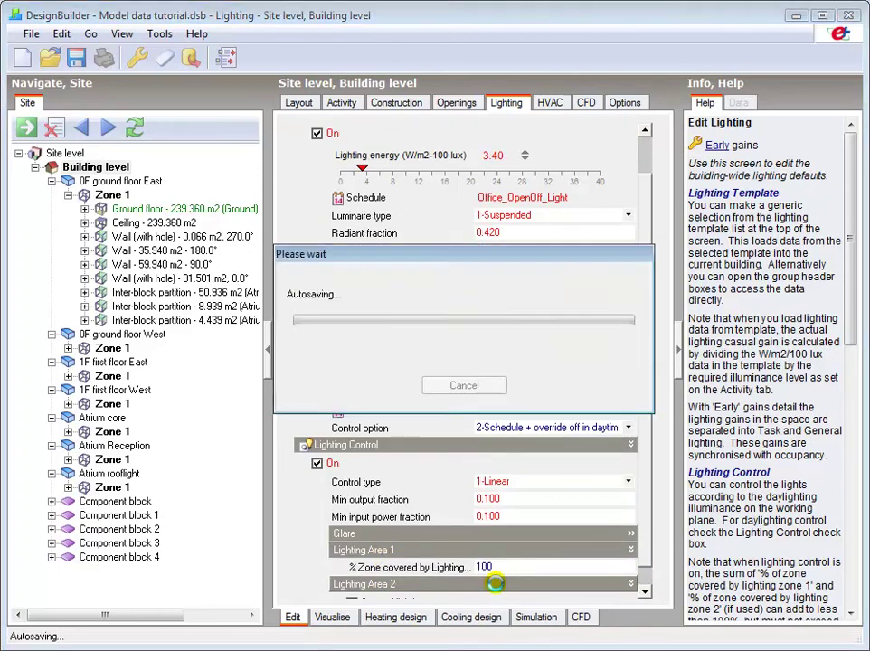
left_click(498, 584)
left_click(643, 591)
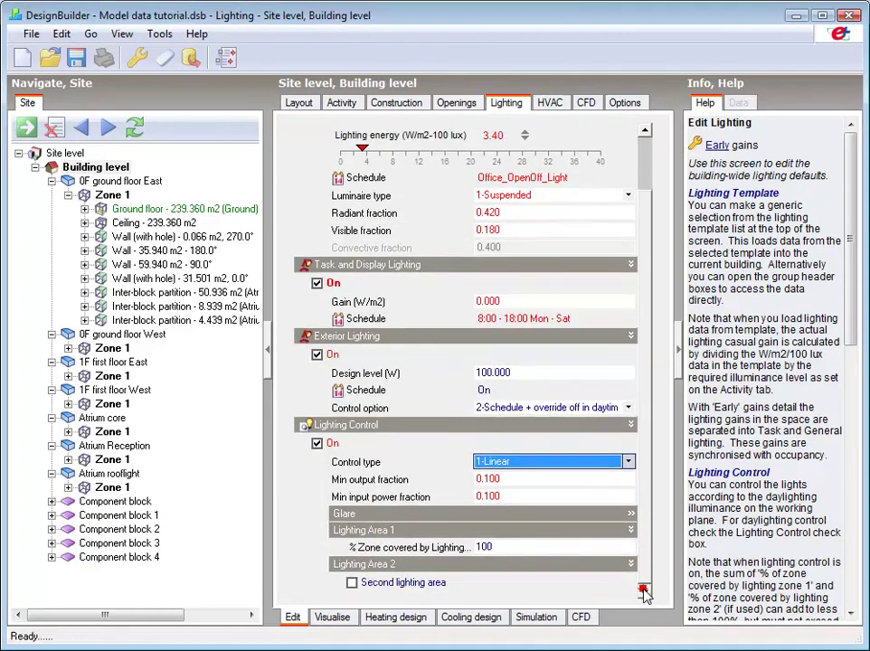
left_click(352, 583)
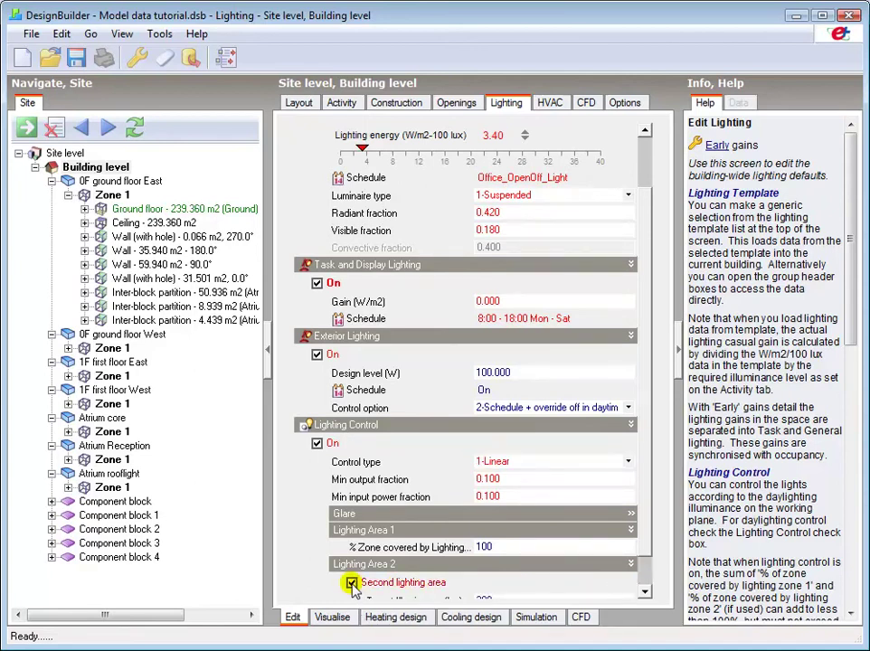
left_click(544, 104)
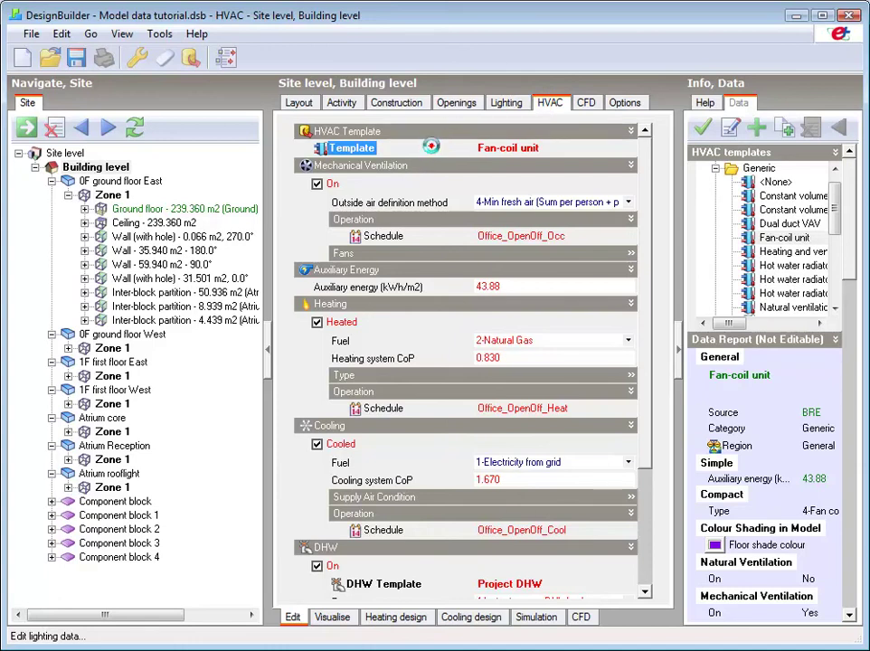
Review the Fan-coil unit HVAC template, leaving auxiliary energy at 43.88 and domestic hot water on.
left_click(434, 152)
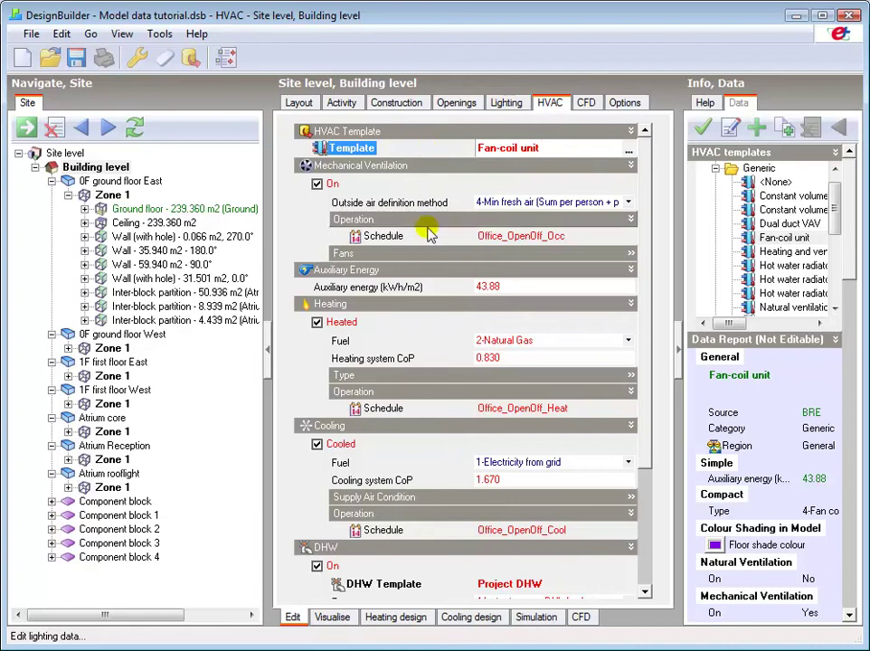
left_click(502, 287)
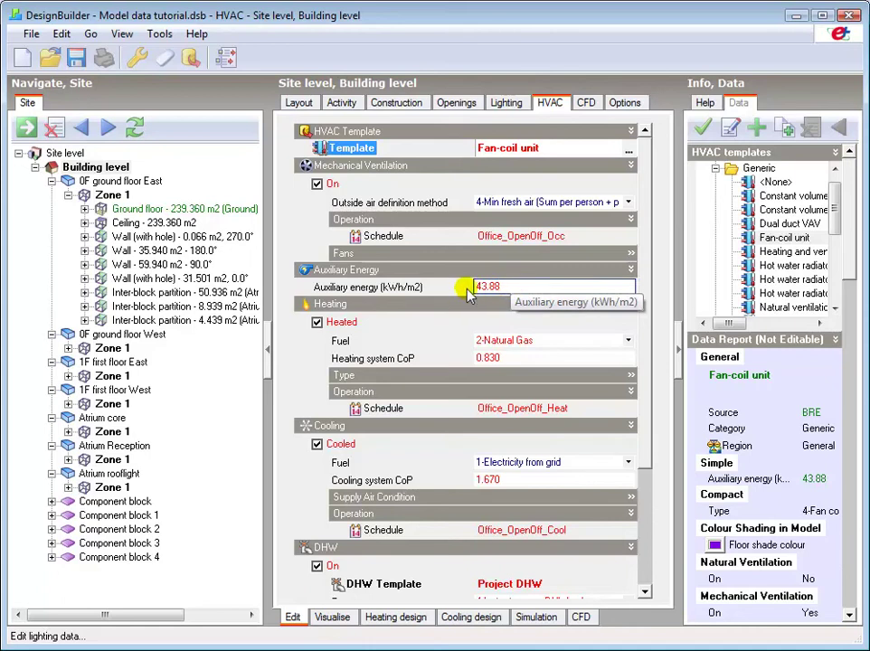
left_click(332, 170)
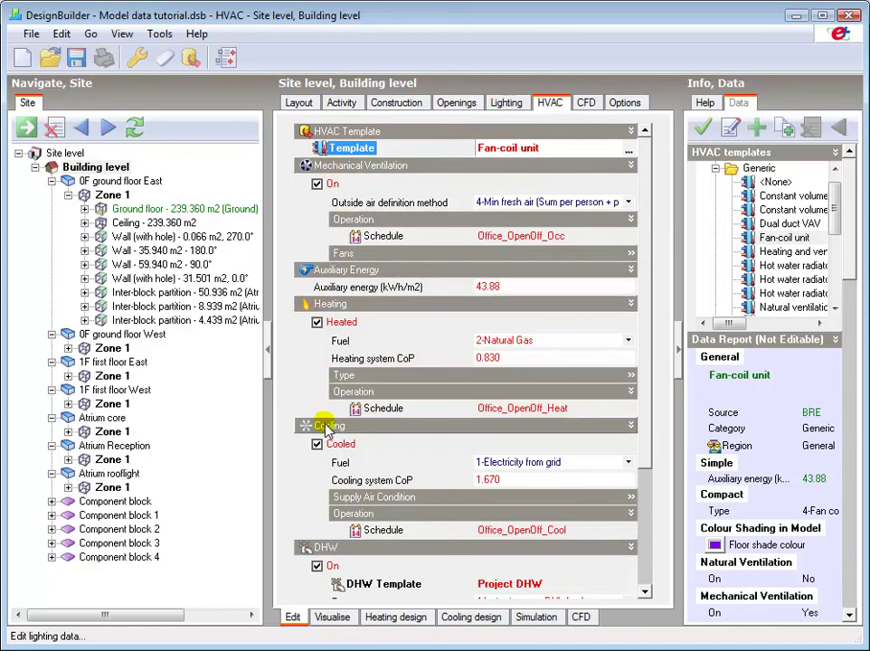
left_click(316, 566)
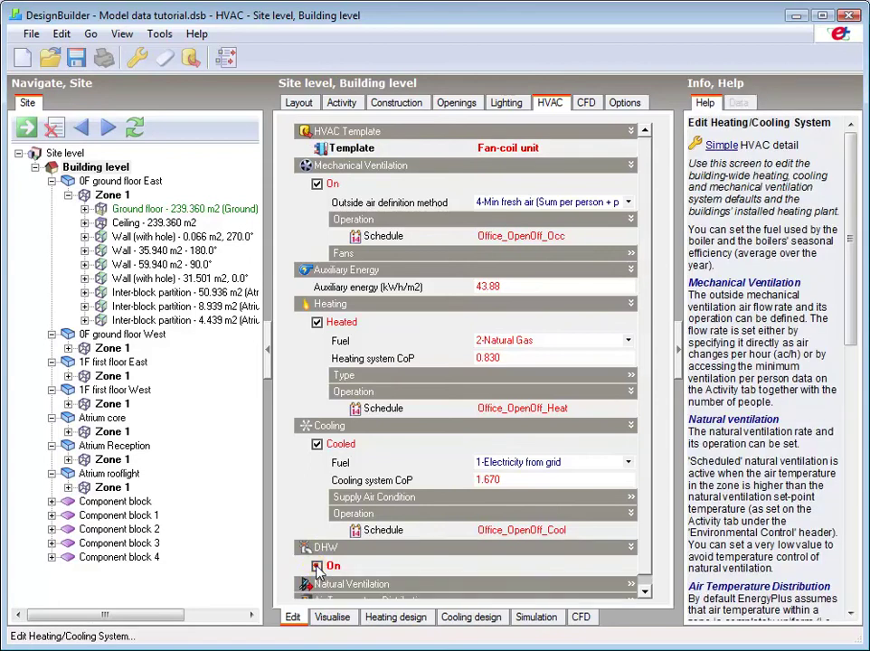
left_click(317, 566)
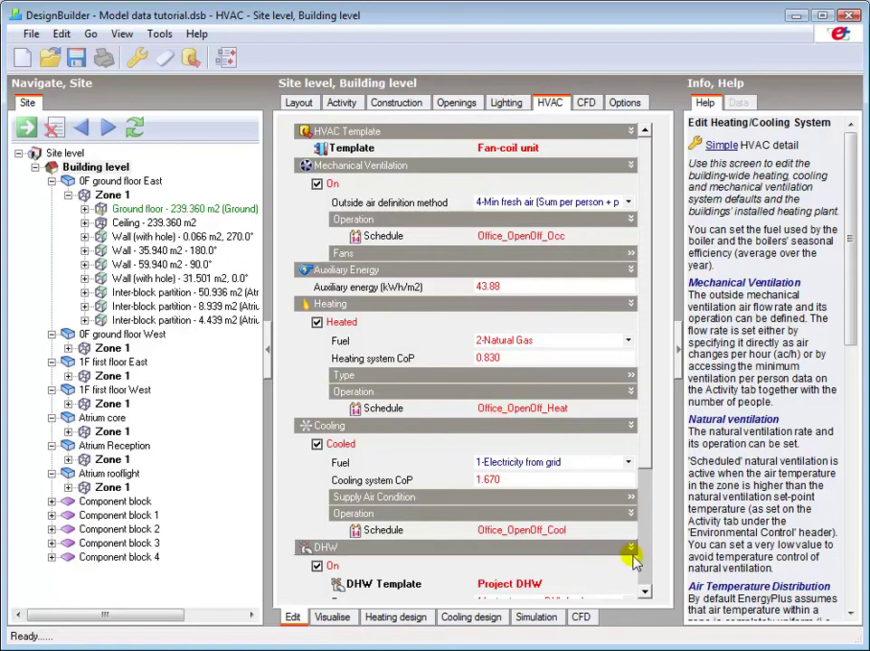
Expand the Natural Ventilation section and switch natural ventilation on for the building.
left_click(644, 583)
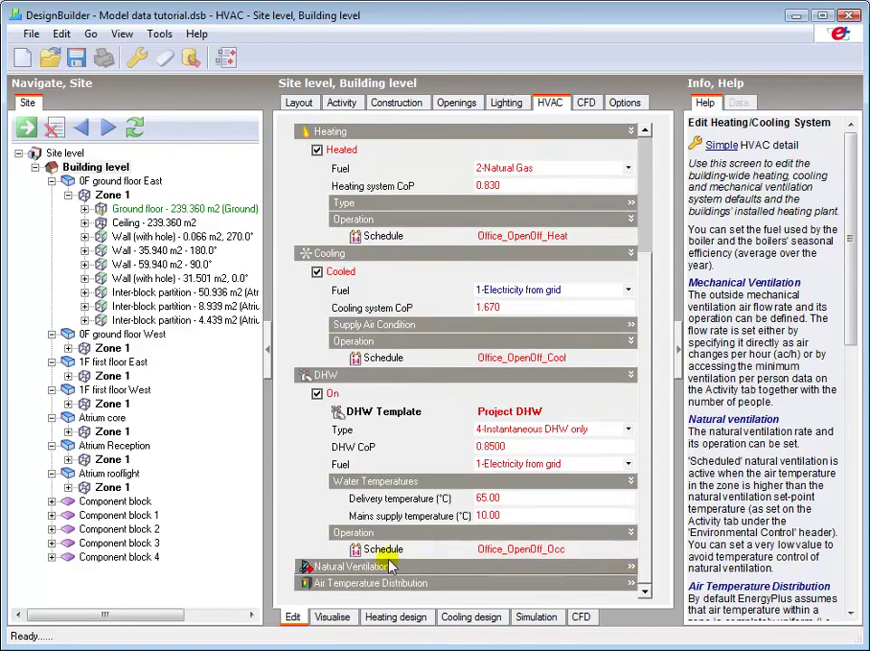
left_click(342, 566)
left_click(317, 585)
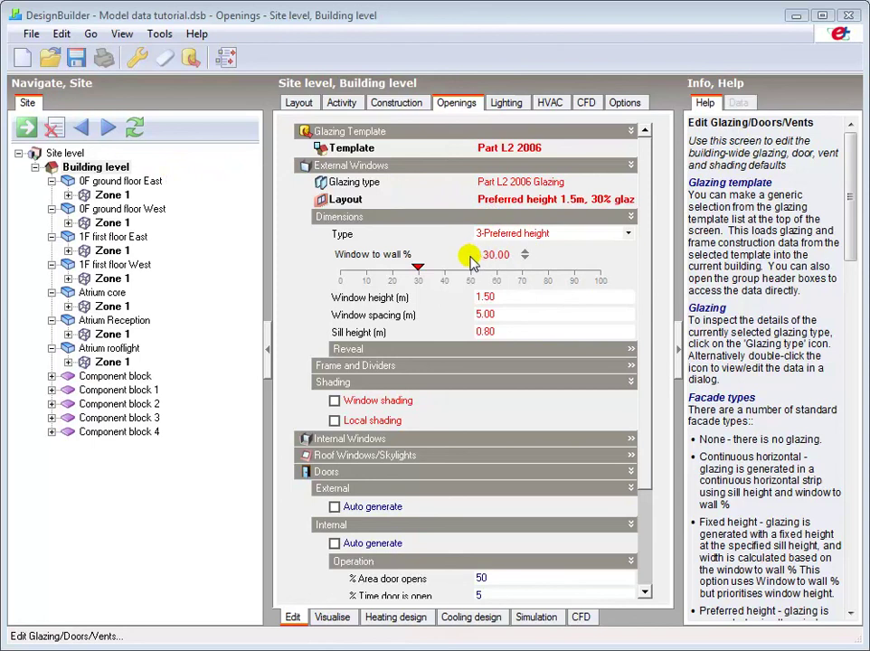
Move from 1F first floor East to 0F ground floor East Zone 1's openings data (50% window-to-wall).
left_click(122, 239)
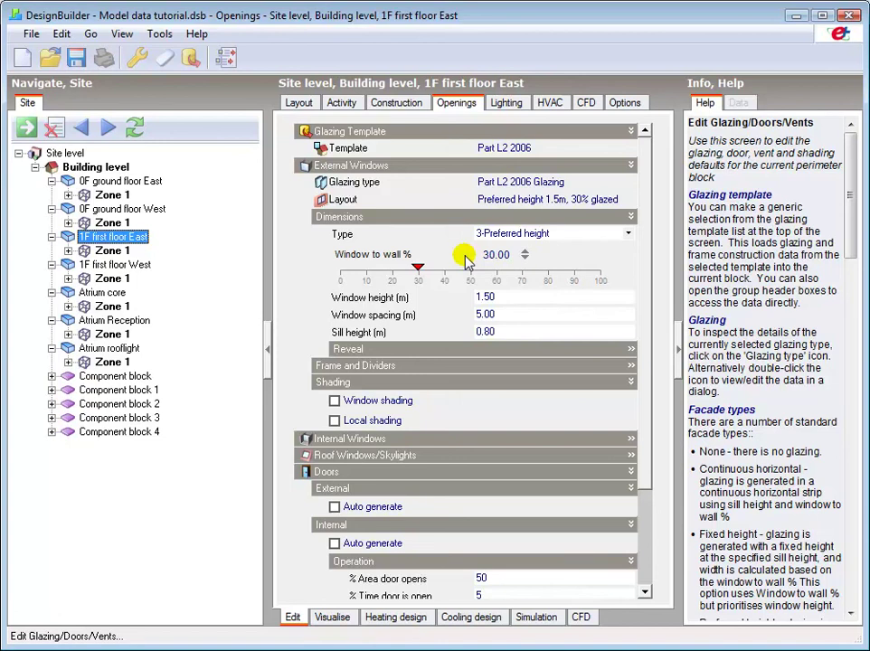
left_click(131, 180)
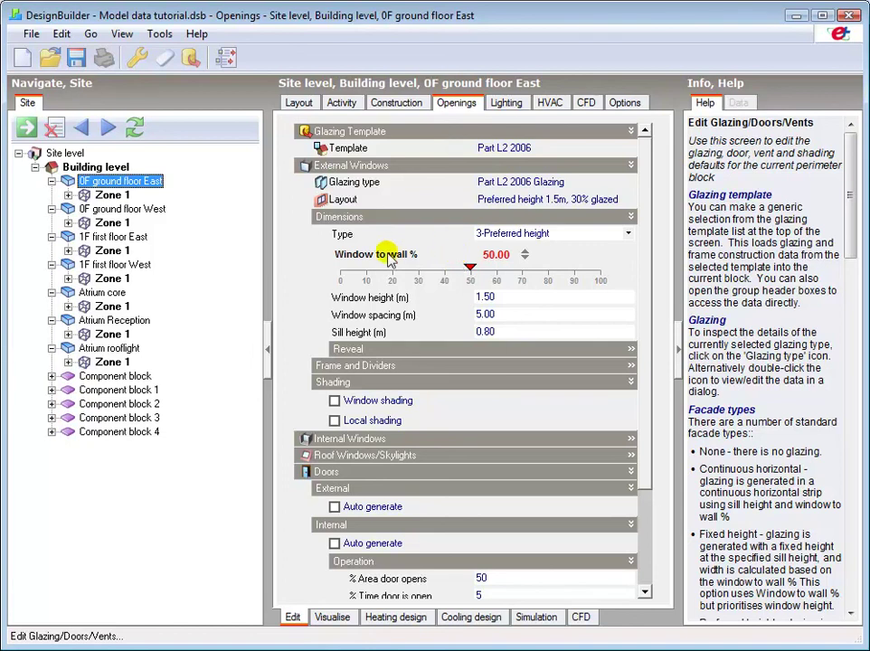
left_click(113, 195)
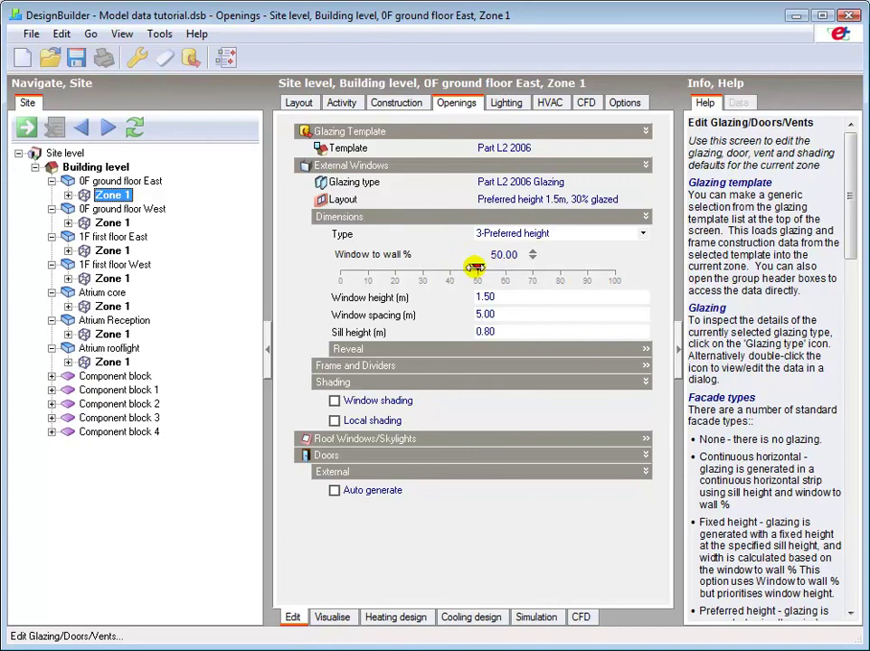
Replace Zone 1's glazing template with Best practice from the Early Design glazing templates.
left_click(475, 267)
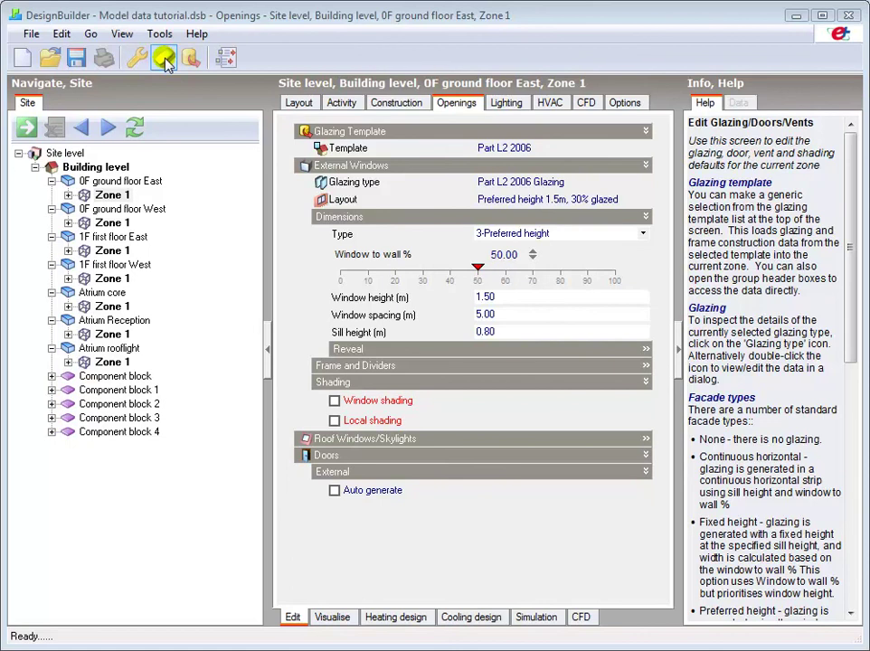
left_click(404, 145)
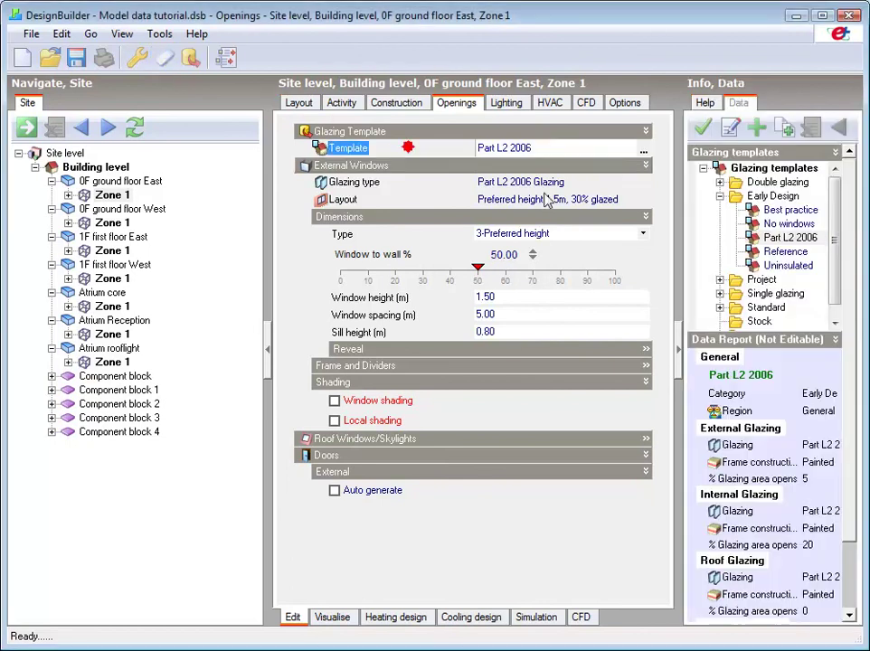
left_click(777, 210)
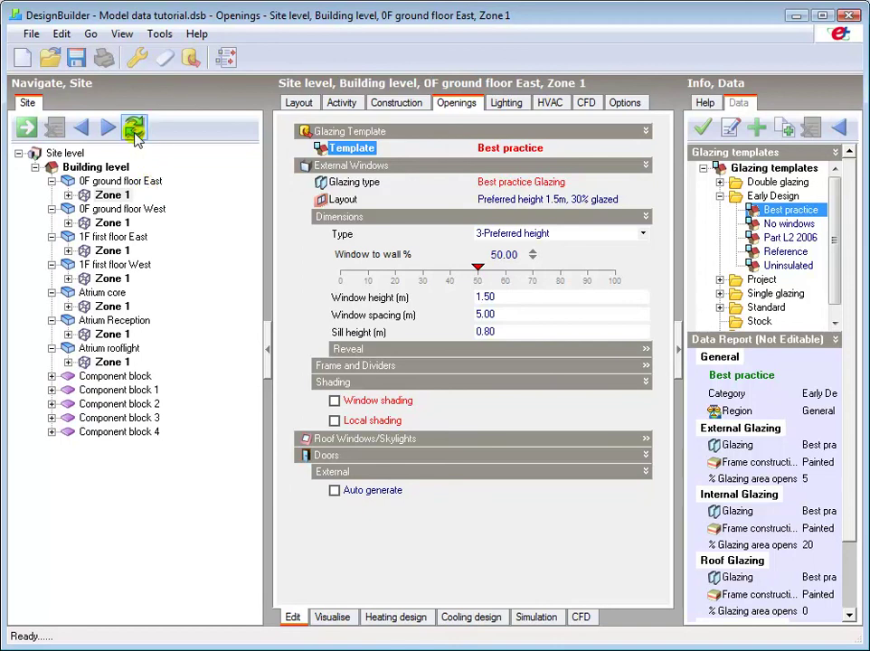
Clear all data on the current tab to default, down to Surface level.
left_click(165, 60)
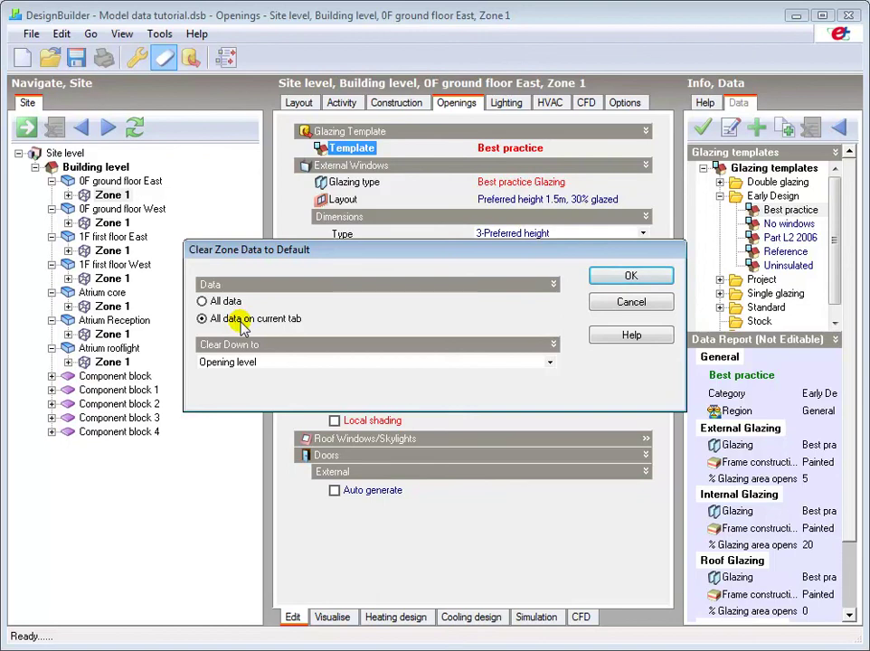
left_click(550, 361)
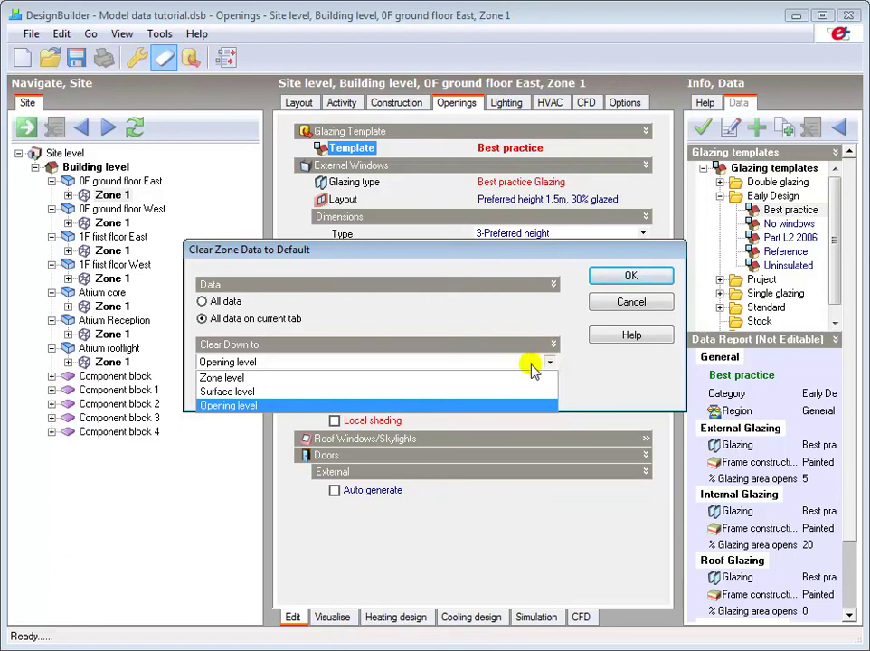
left_click(318, 393)
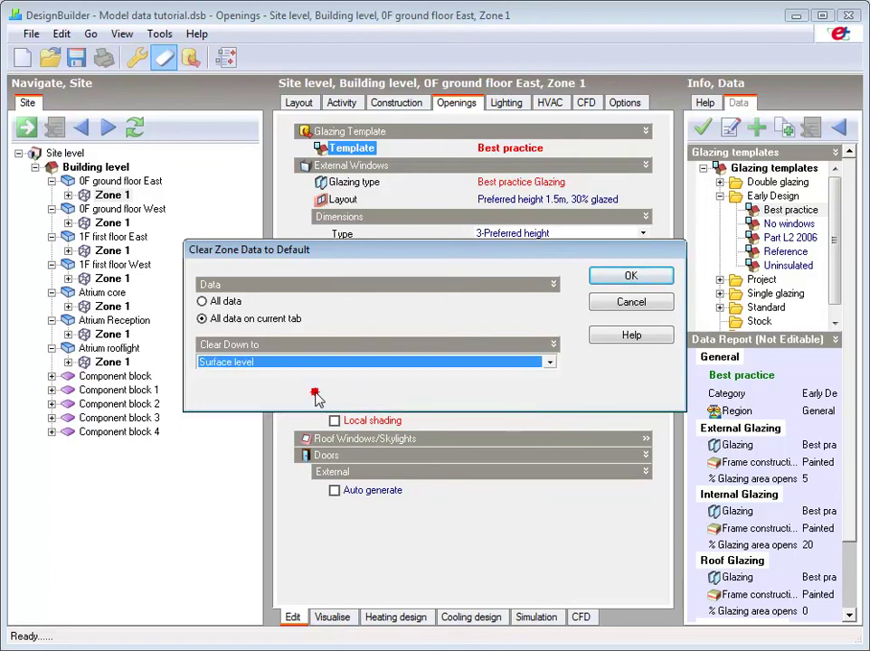
Confirm the clear so Zone 1's openings revert to the inherited Part L2 2006 values.
left_click(613, 276)
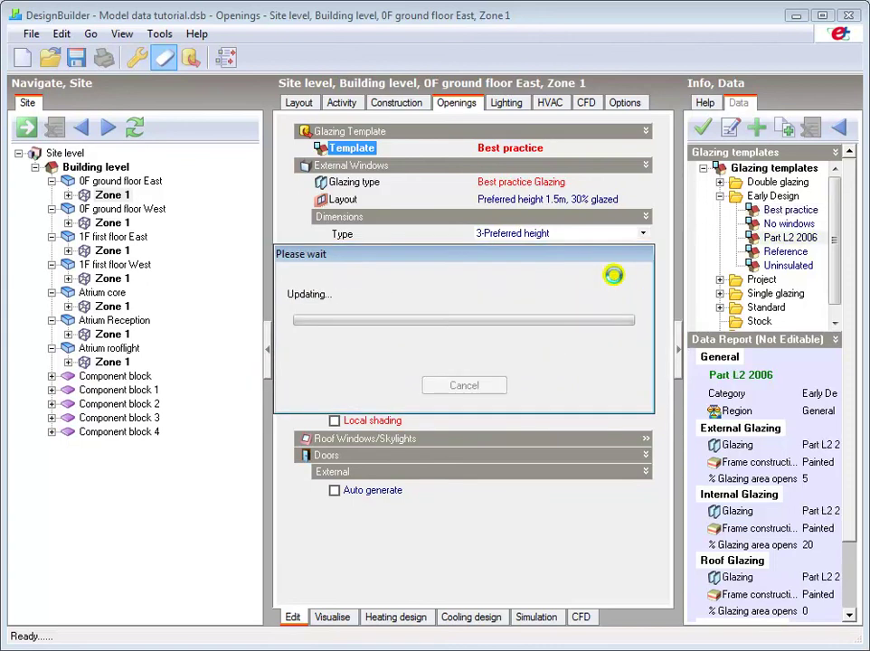